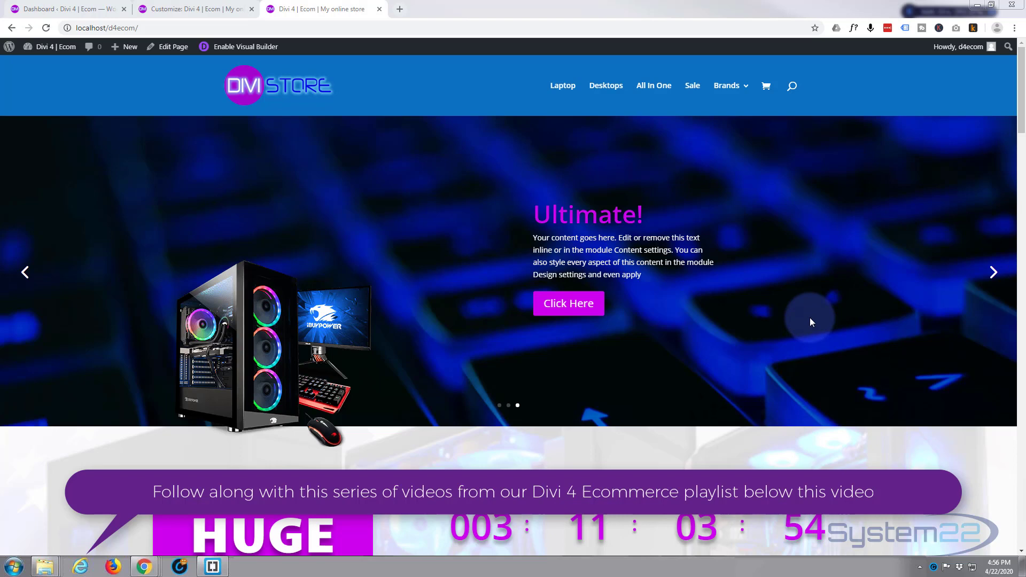
Step: Scroll through the store homepage to inspect its Laptop, Desktops, All In One, Sale and Brands menu
{"action": "scroll", "coordinate": [812, 315], "scroll_direction": "down", "scroll_amount": 8}
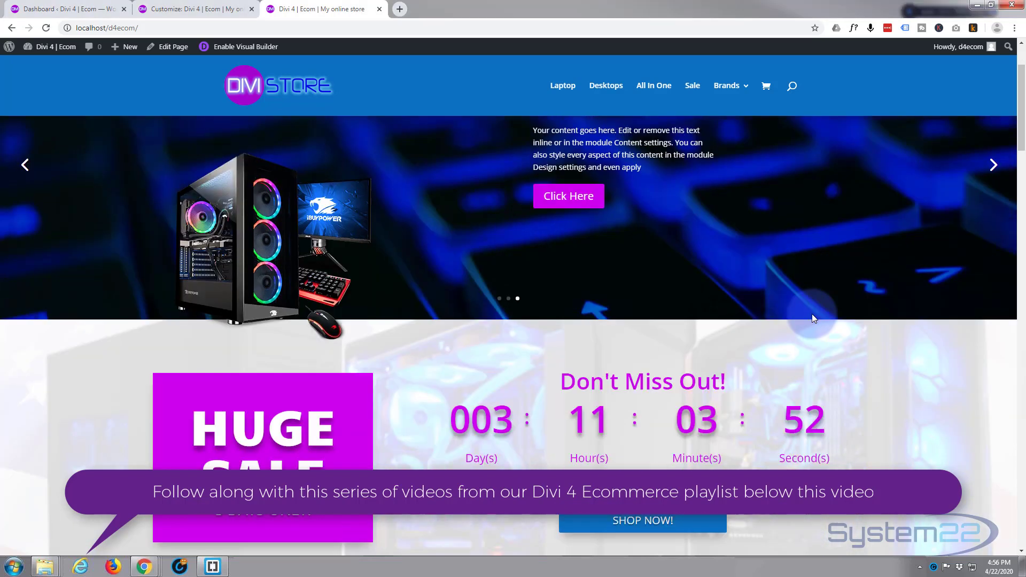
{"action": "scroll", "coordinate": [812, 318], "scroll_direction": "down", "scroll_amount": 10}
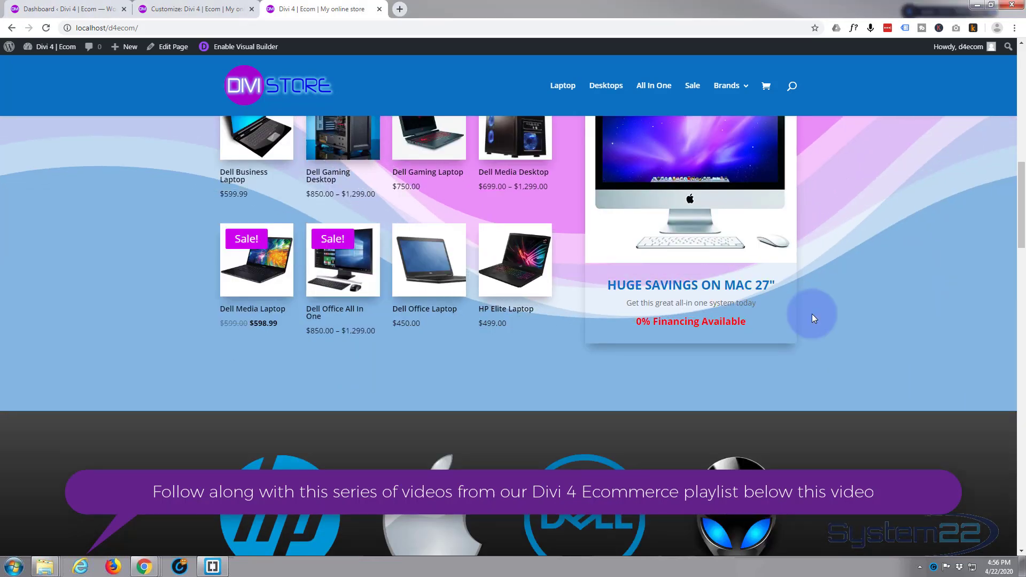
{"action": "scroll", "coordinate": [812, 319], "scroll_direction": "down", "scroll_amount": 10}
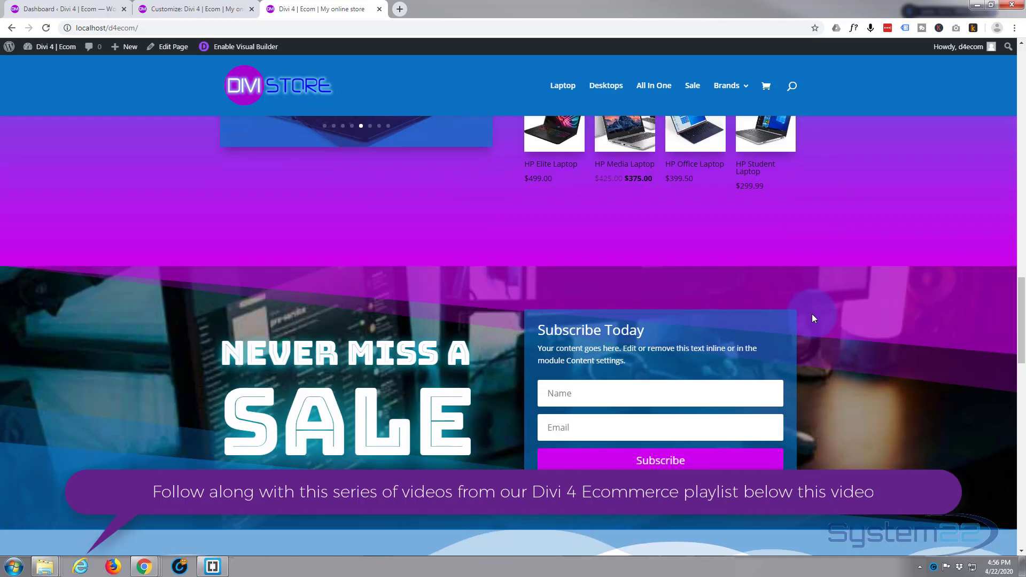
{"action": "scroll", "coordinate": [813, 316], "scroll_direction": "down", "scroll_amount": 5}
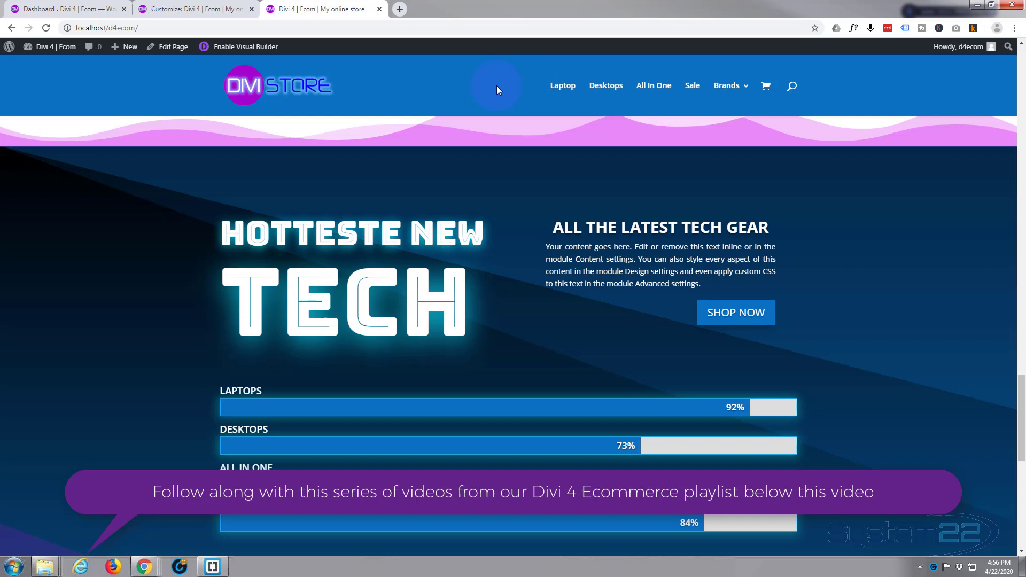
{"action": "mouse_move", "coordinate": [735, 80]}
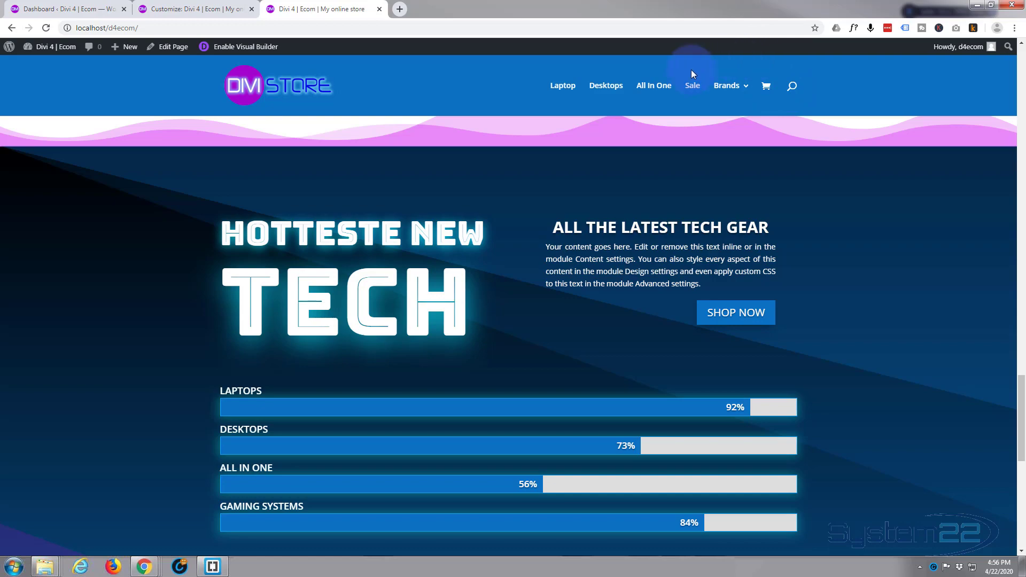
{"action": "scroll", "coordinate": [453, 96], "scroll_direction": "up", "scroll_amount": 7}
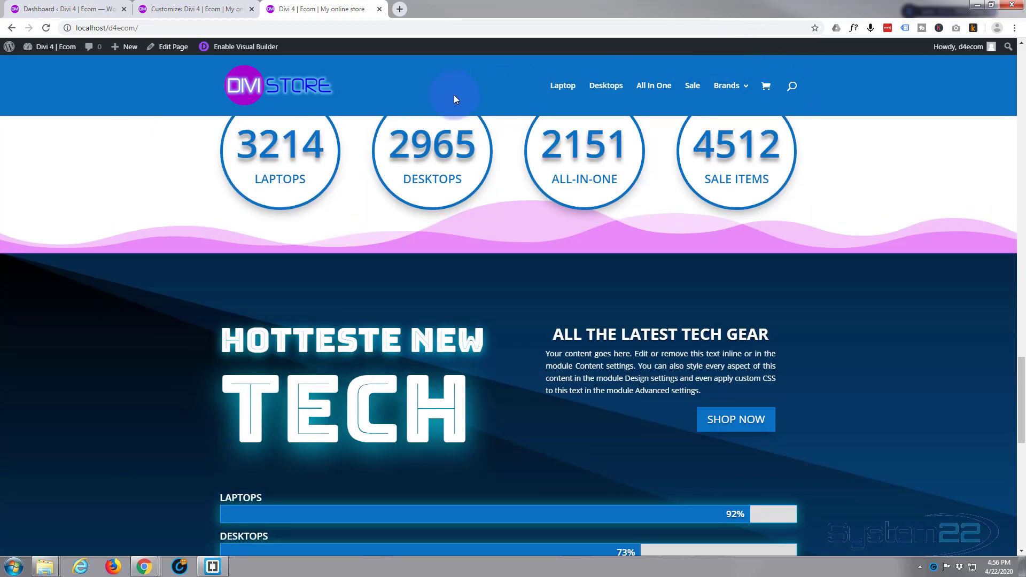
{"action": "scroll", "coordinate": [457, 89], "scroll_direction": "up", "scroll_amount": 10}
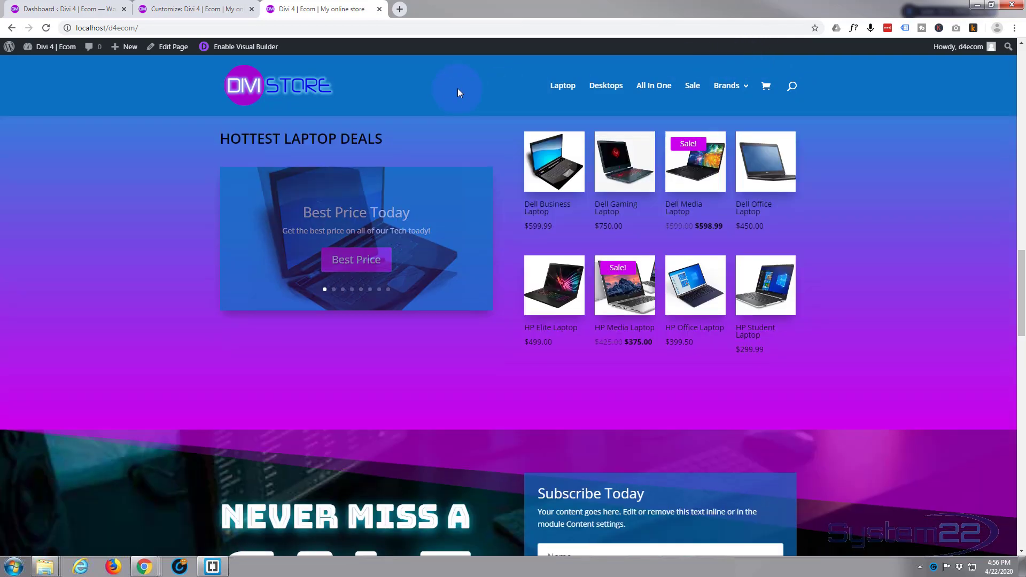
{"action": "scroll", "coordinate": [459, 91], "scroll_direction": "up", "scroll_amount": 10}
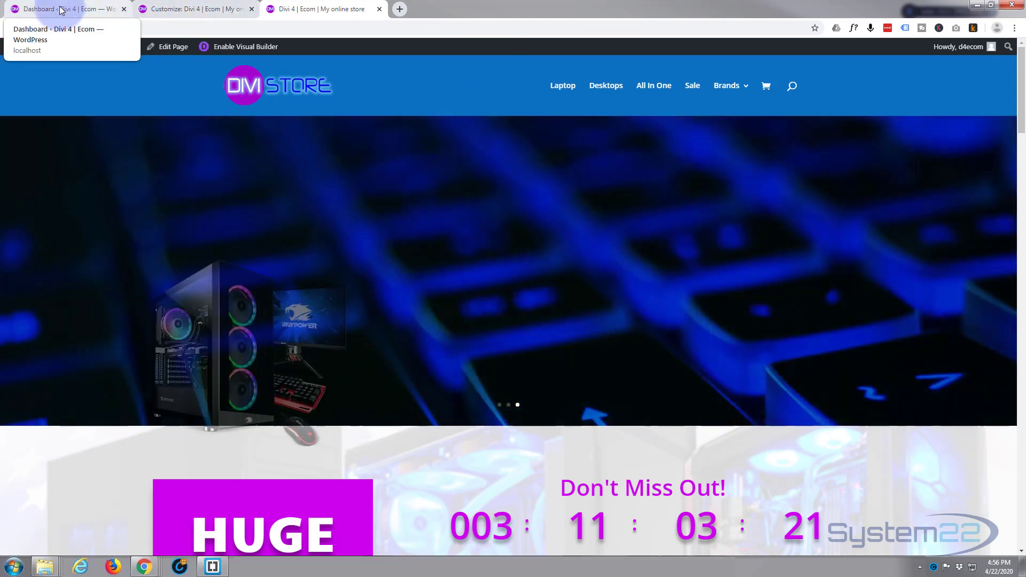
Step: Go to Appearance > Menus from the WordPress Dashboard
{"action": "left_click", "coordinate": [60, 10]}
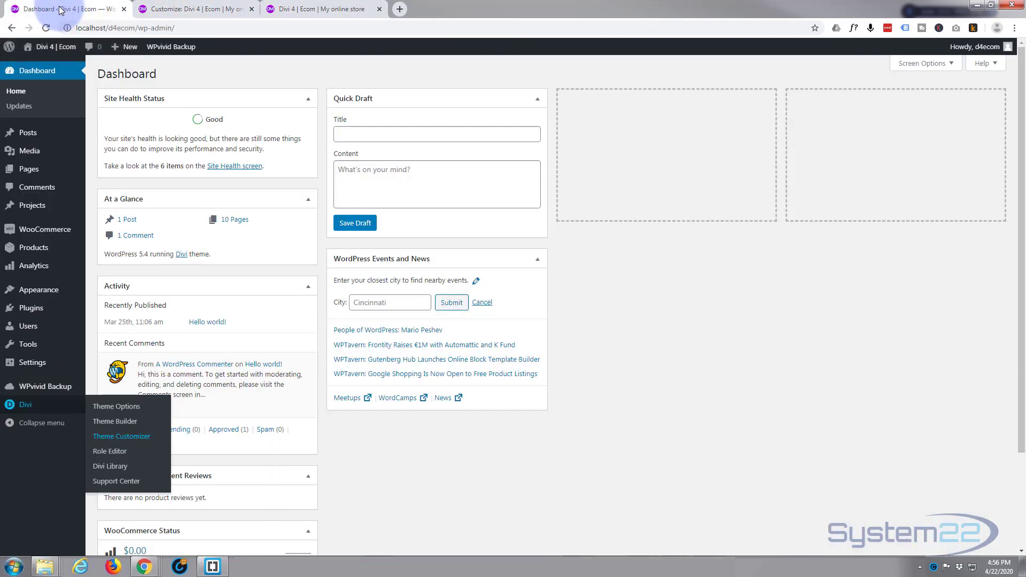
{"action": "mouse_move", "coordinate": [41, 289]}
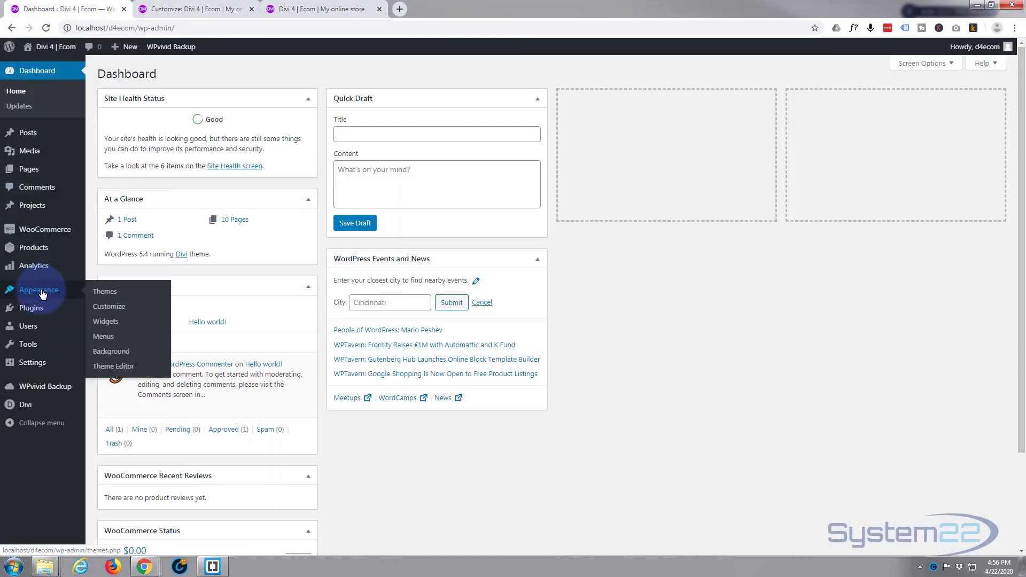
{"action": "left_click", "coordinate": [107, 340]}
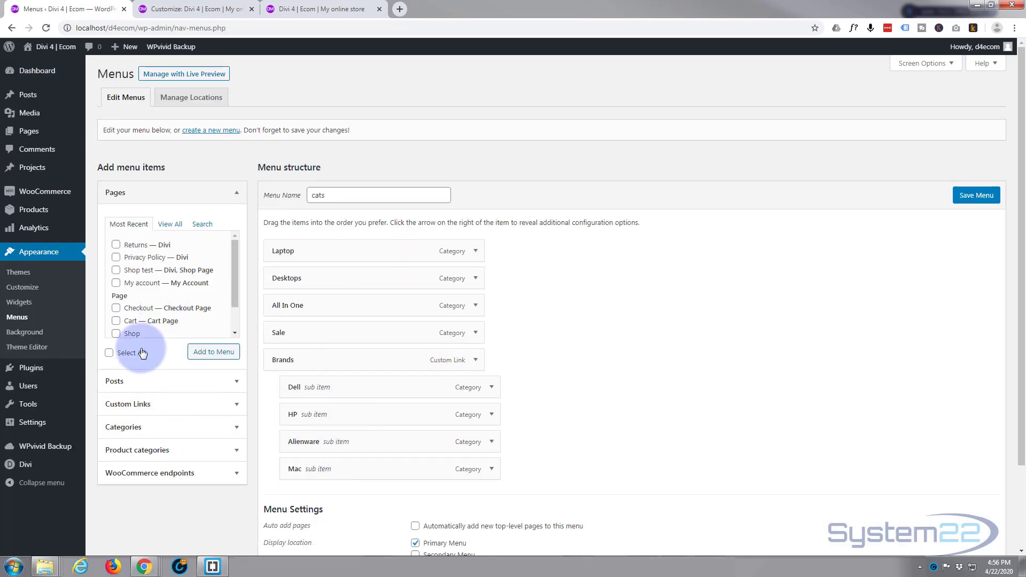
Step: Add the Home and Shop pages above Laptop in the cats menu and save it
{"action": "left_click_drag", "start_coordinate": [235, 283], "coordinate": [236, 307]}
{"action": "left_click", "coordinate": [116, 312]}
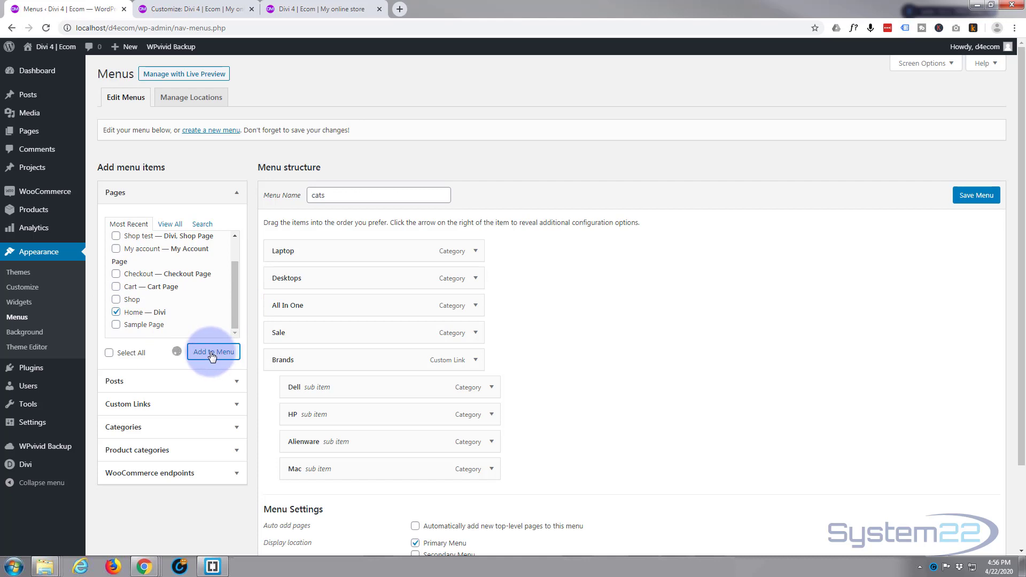
{"action": "left_click_drag", "start_coordinate": [332, 495], "coordinate": [331, 252]}
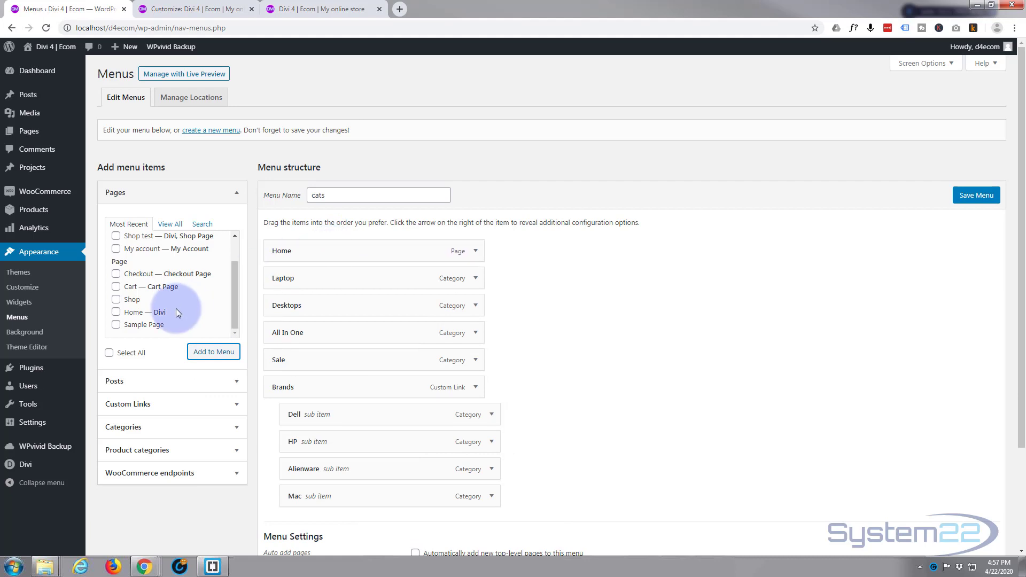
{"action": "left_click", "coordinate": [117, 299]}
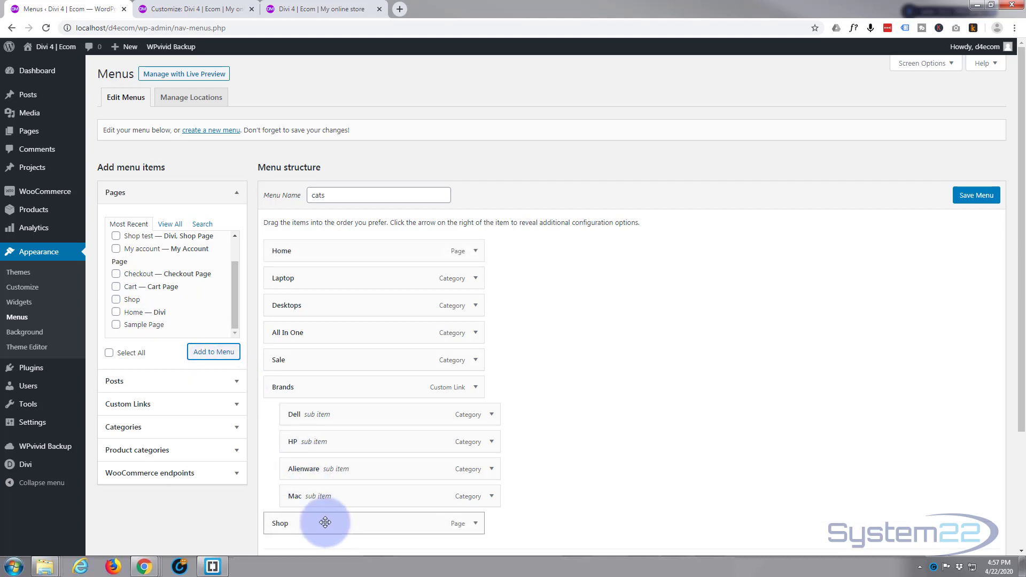
{"action": "left_click_drag", "start_coordinate": [325, 522], "coordinate": [325, 277]}
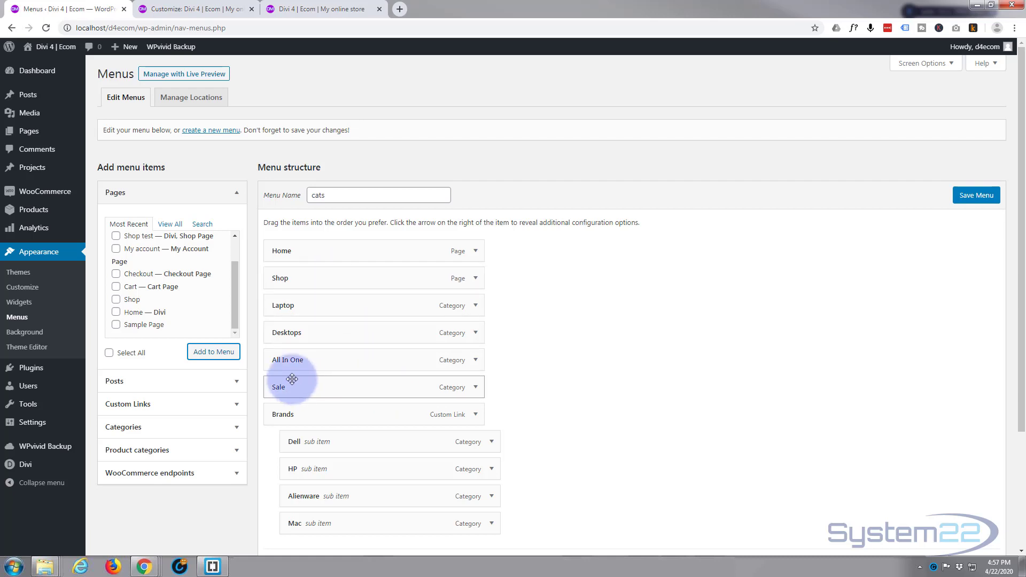
{"action": "left_click", "coordinate": [976, 195]}
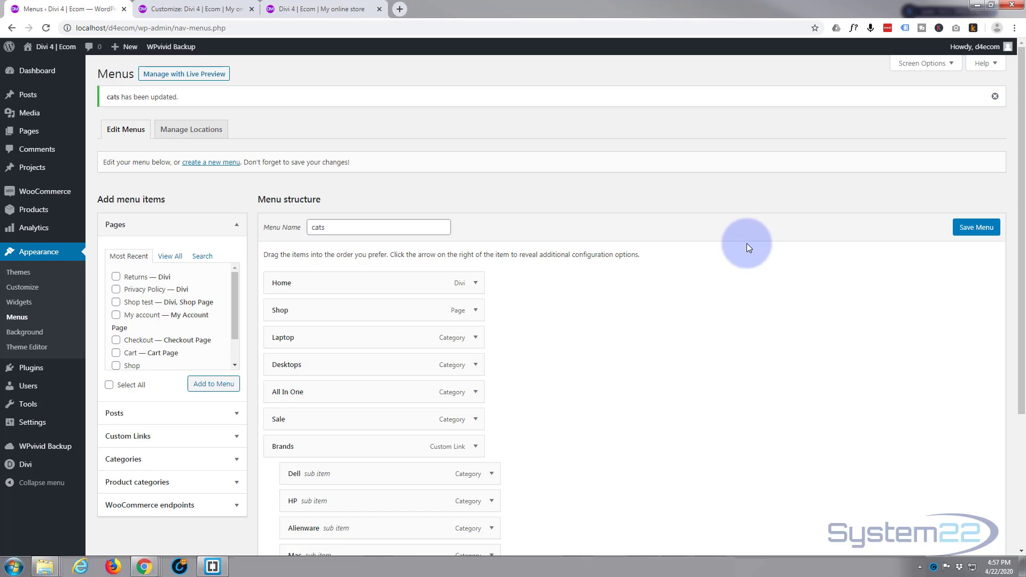
Step: Reload the live store homepage so Home and Shop appear before Laptop
{"action": "left_click", "coordinate": [283, 9]}
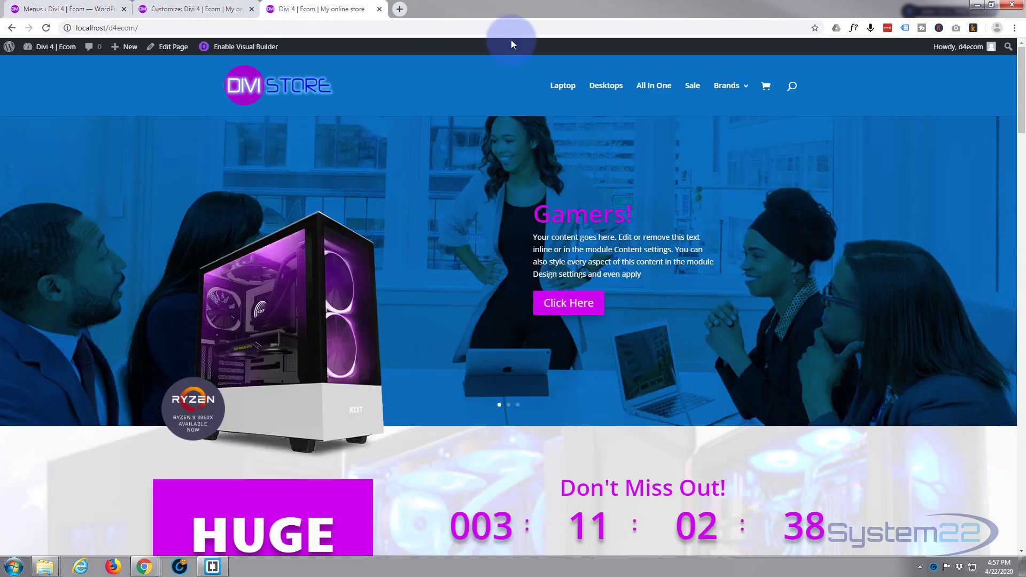
{"action": "left_click", "coordinate": [45, 28]}
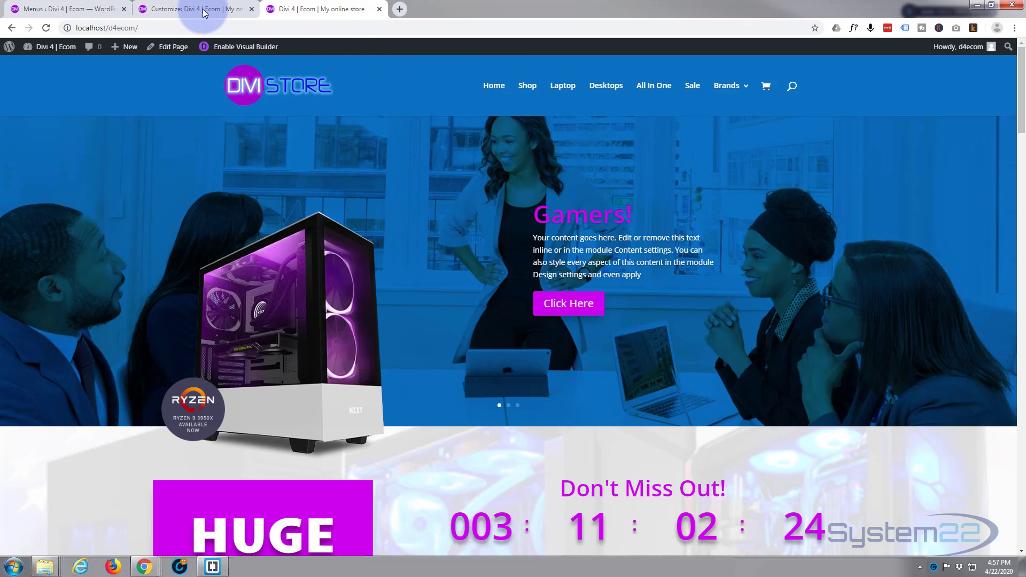
Step: Create a new empty menu named 'Top' on the Menus page
{"action": "left_click", "coordinate": [75, 9]}
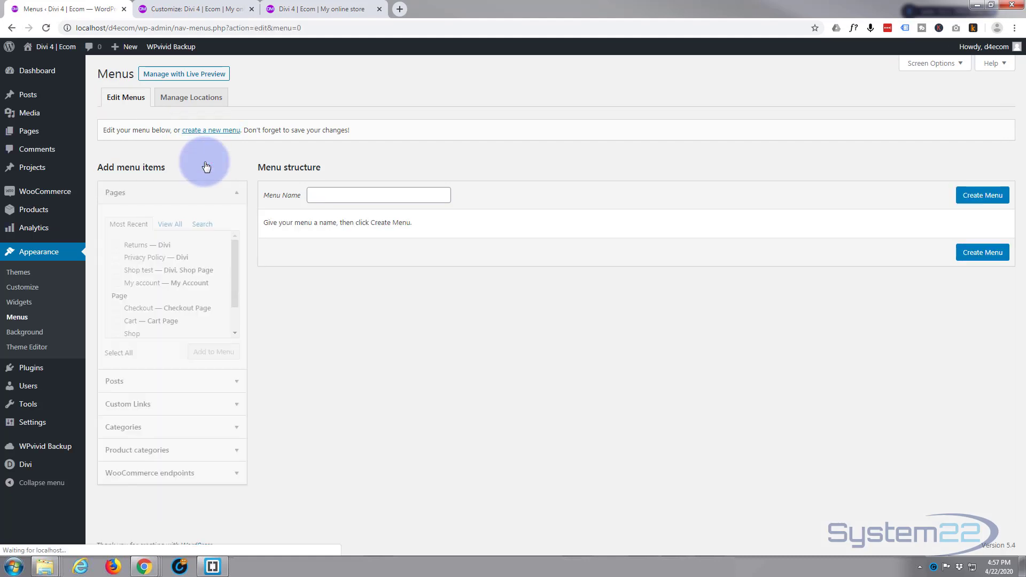
{"action": "left_click", "coordinate": [327, 198]}
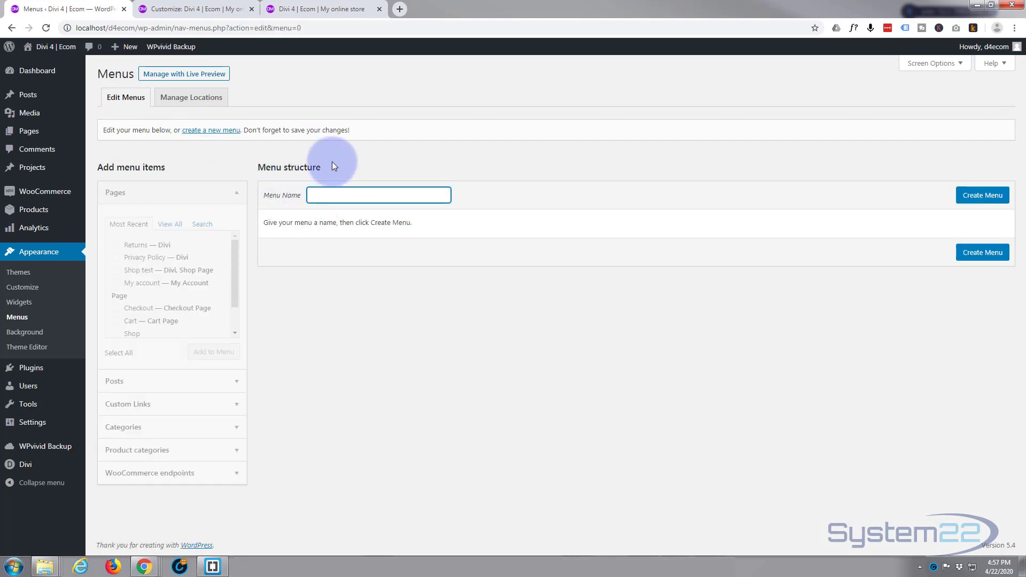
{"action": "type", "text": "Top"}
{"action": "left_click", "coordinate": [962, 197]}
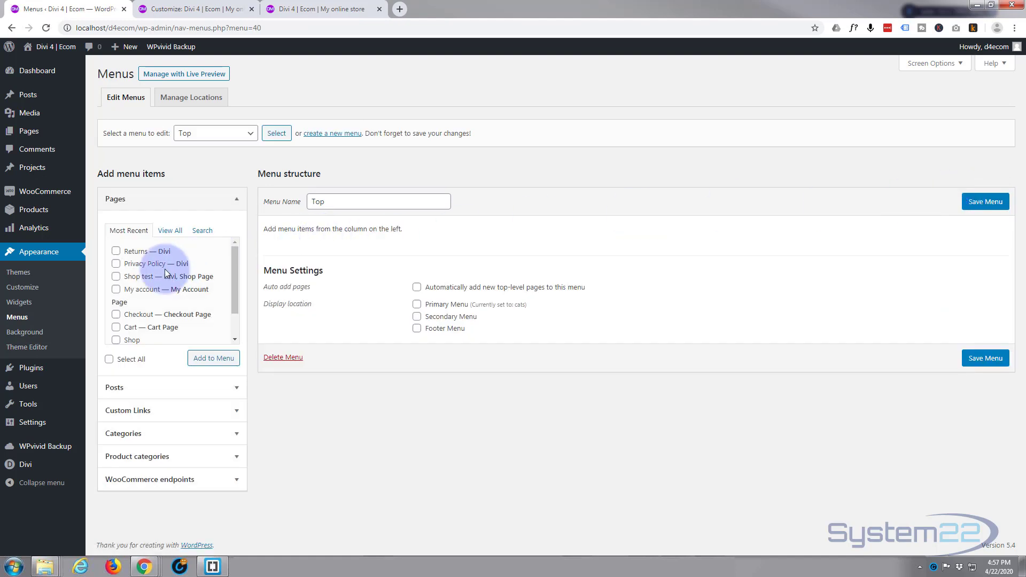
Step: Add My account, Returns, Privacy Policy, Checkout and Cart to Top, with My account first, and save
{"action": "left_click", "coordinate": [117, 264]}
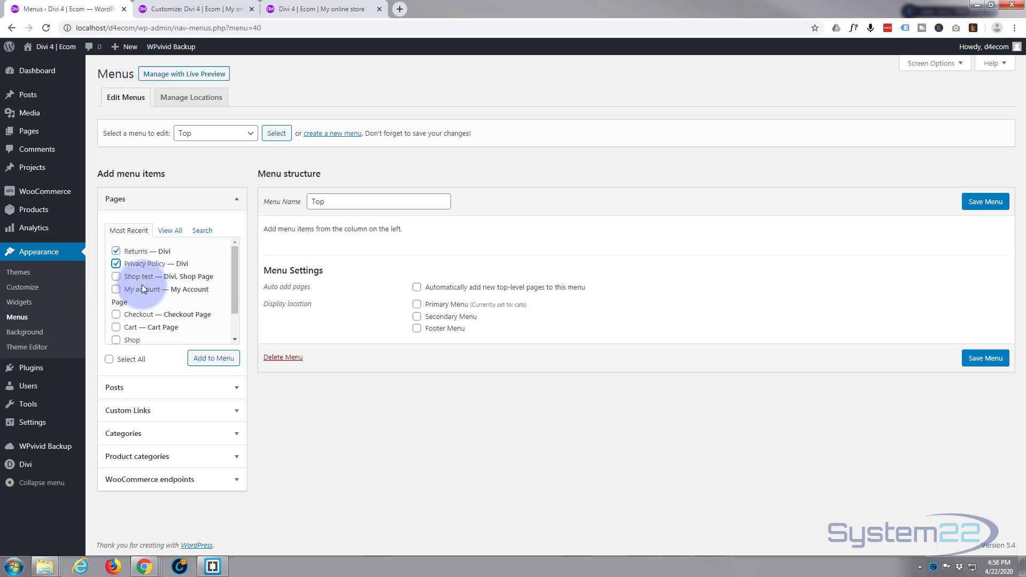
{"action": "left_click", "coordinate": [116, 289]}
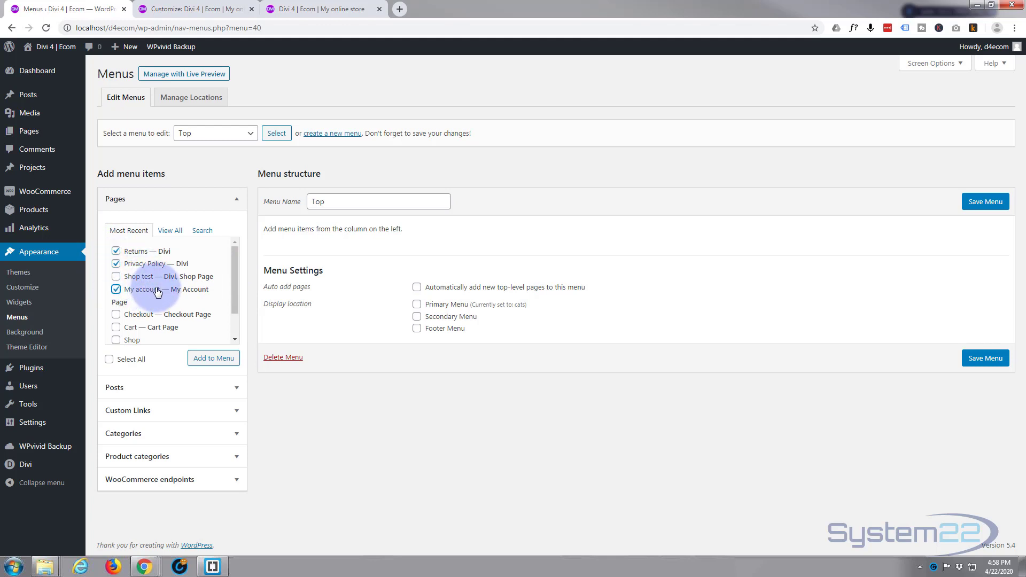
{"action": "left_click", "coordinate": [116, 327]}
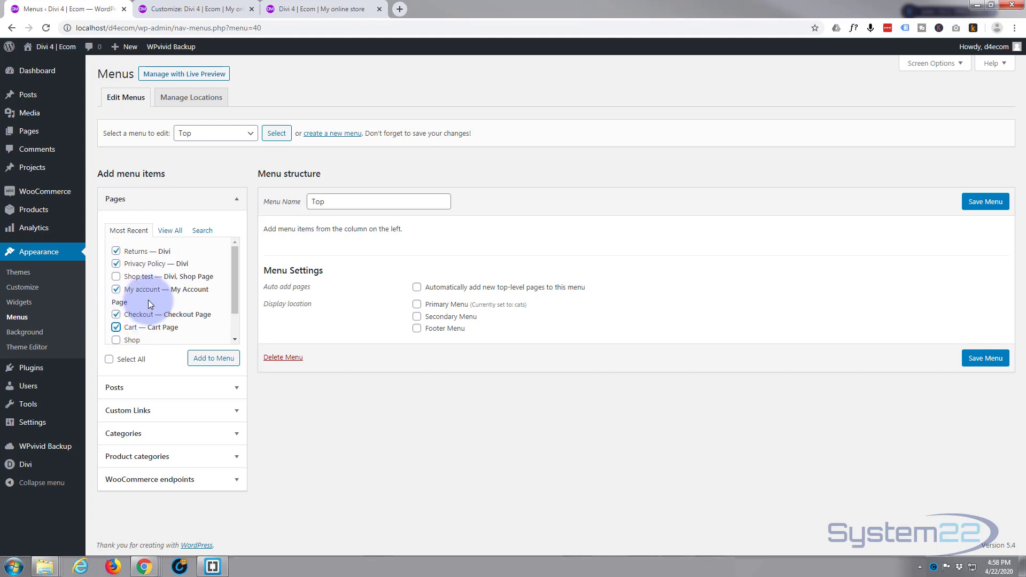
{"action": "scroll", "coordinate": [149, 299], "scroll_direction": "down", "scroll_amount": 1}
{"action": "scroll", "coordinate": [148, 299], "scroll_direction": "up", "scroll_amount": 1}
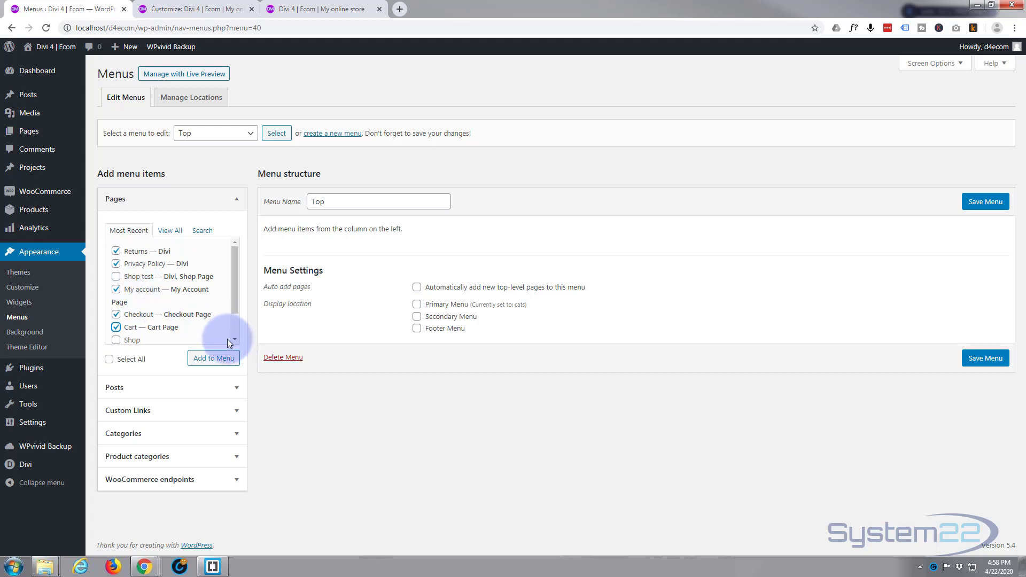
{"action": "left_click", "coordinate": [217, 359]}
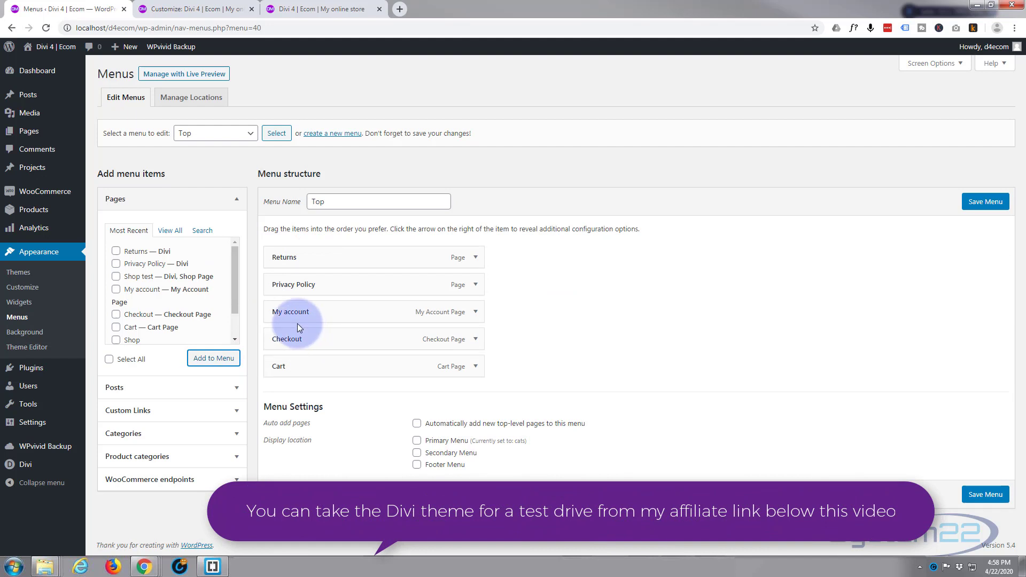
{"action": "left_click_drag", "start_coordinate": [286, 312], "coordinate": [291, 257]}
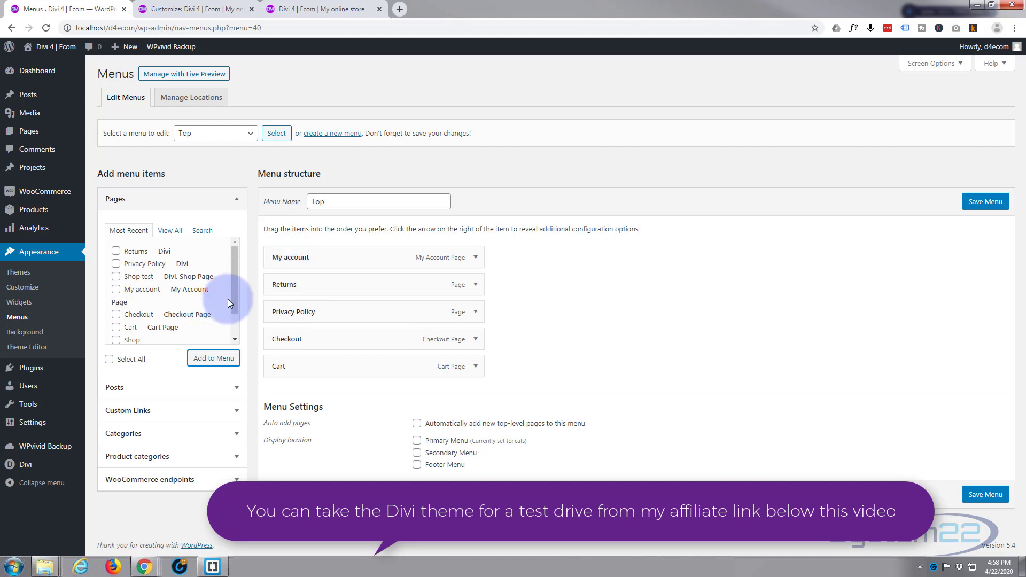
{"action": "left_click_drag", "start_coordinate": [238, 300], "coordinate": [237, 265]}
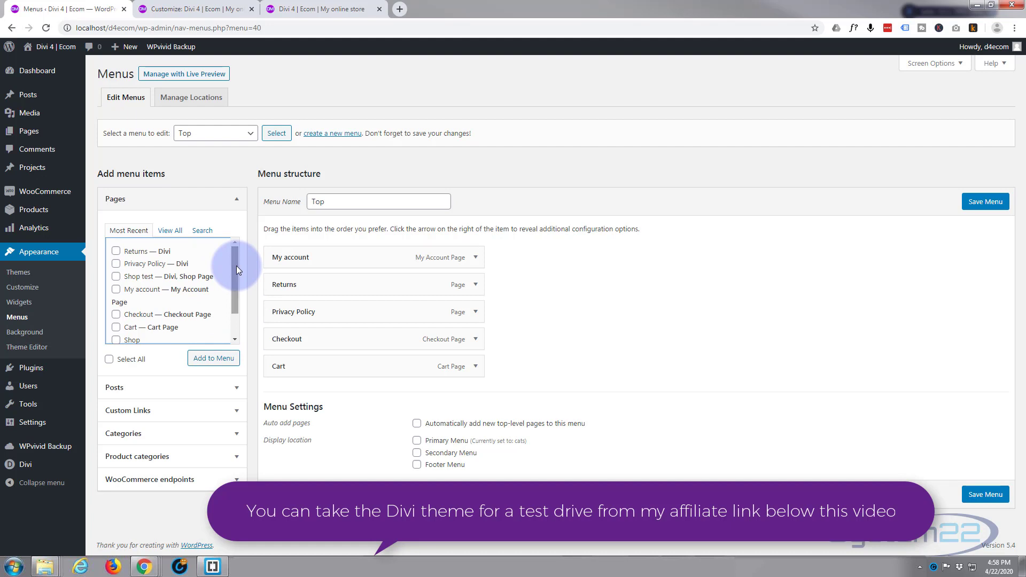
{"action": "left_click", "coordinate": [981, 203]}
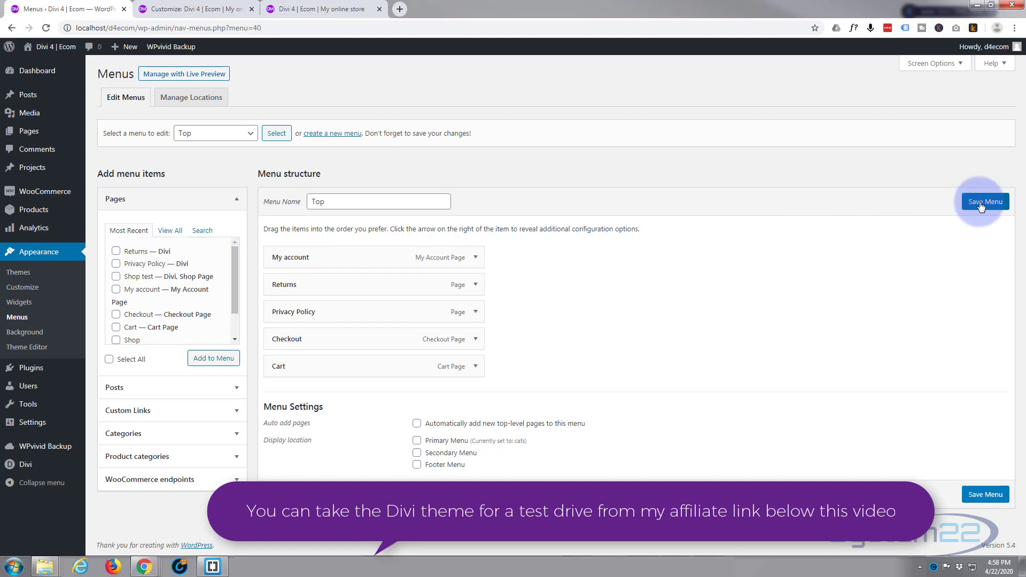
Step: Quick Edit the draft Contact page in the Pages list and set its status to Published
{"action": "middle_click", "coordinate": [28, 131]}
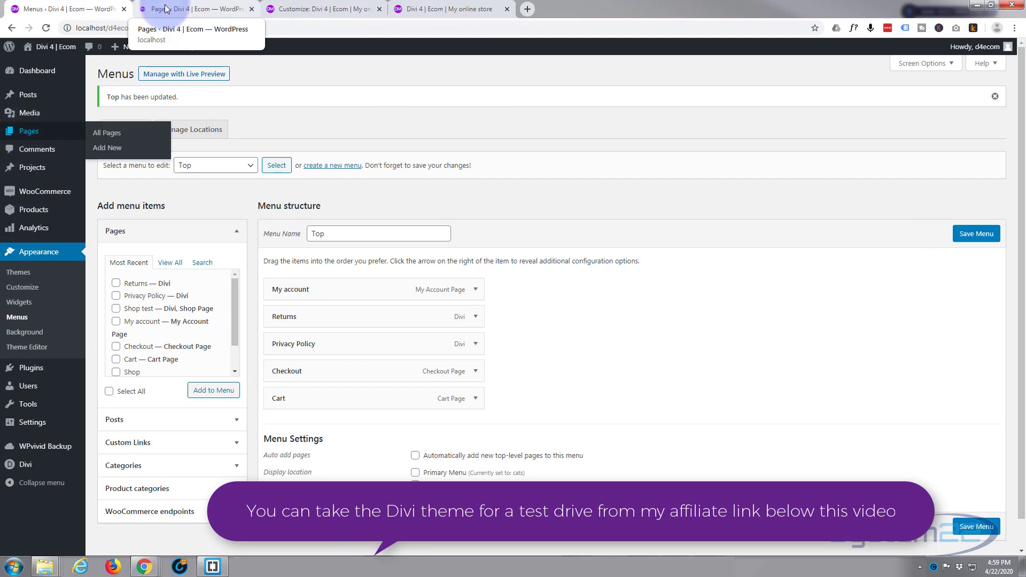
{"action": "left_click", "coordinate": [165, 8]}
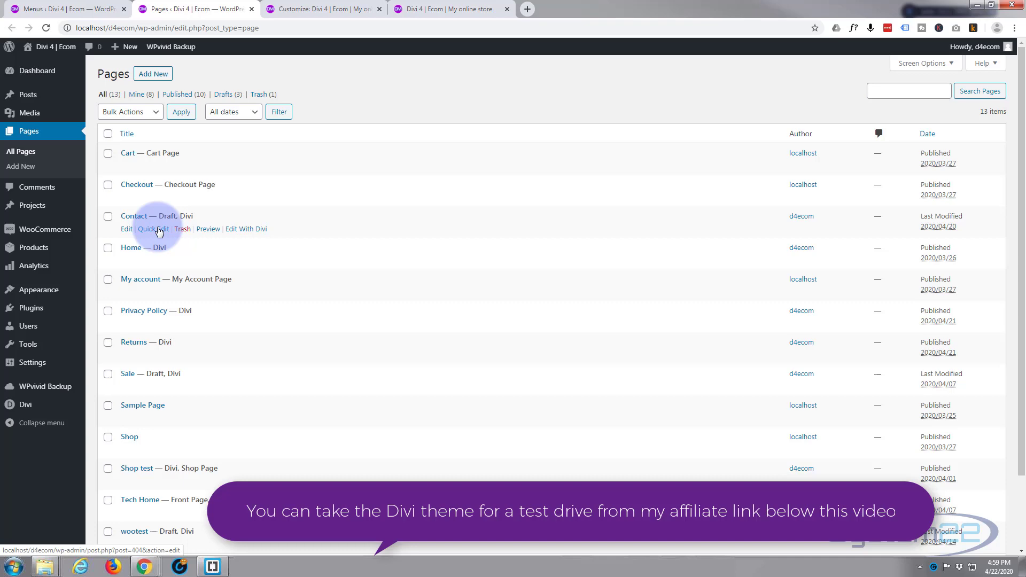
{"action": "left_click", "coordinate": [154, 229]}
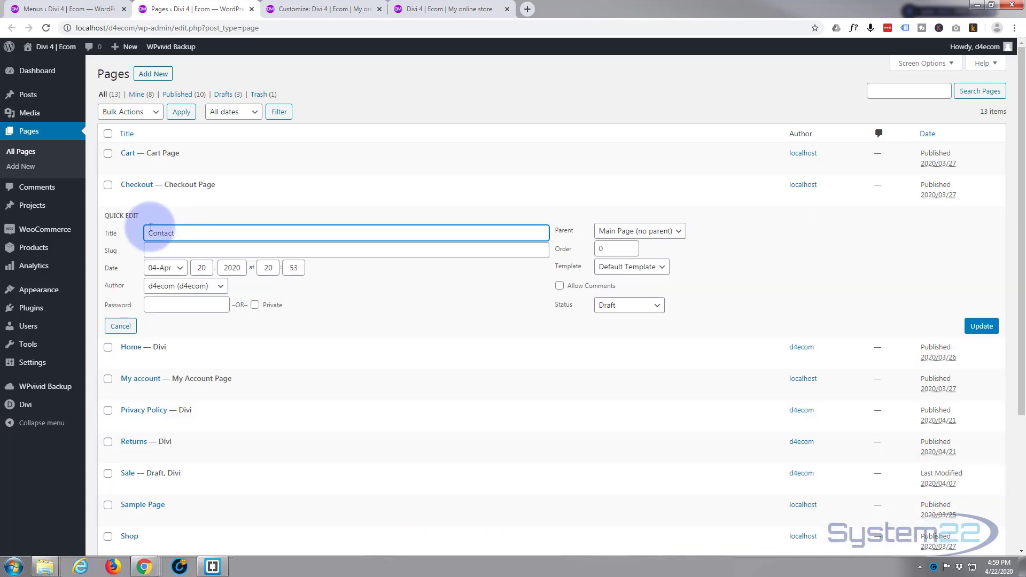
{"action": "left_click", "coordinate": [656, 306]}
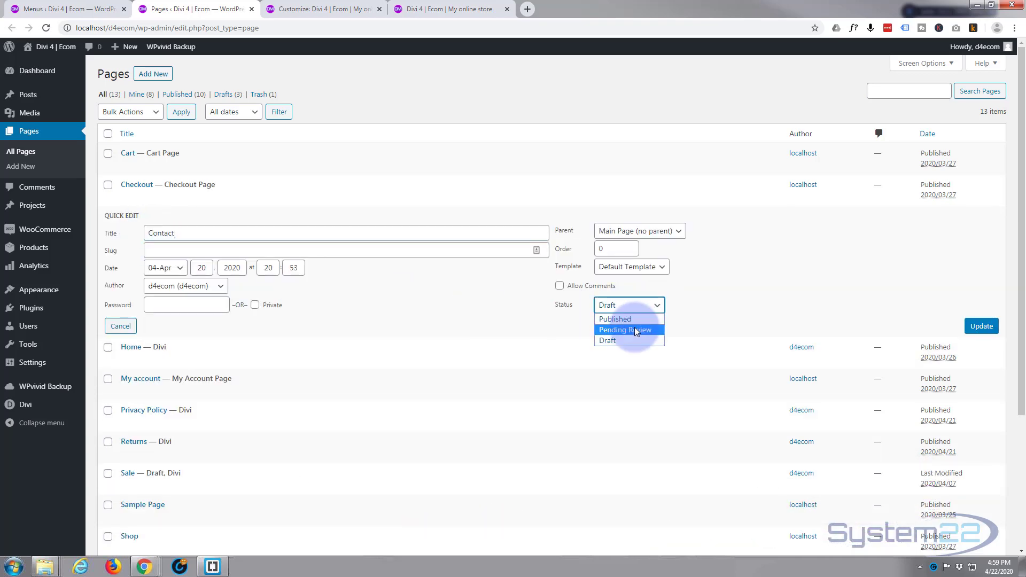
{"action": "left_click", "coordinate": [615, 319]}
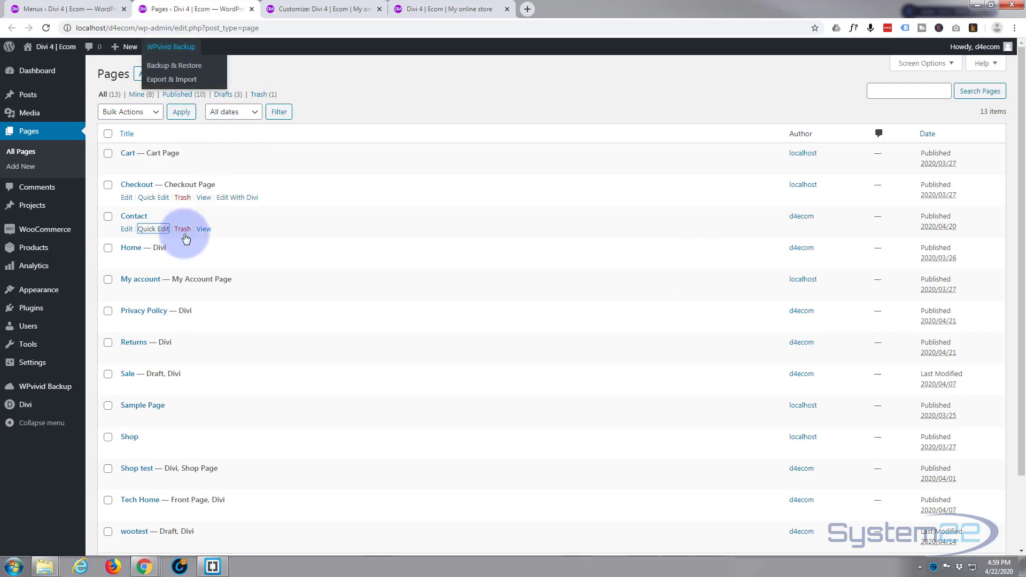
Step: Add the Contact page to the Top menu above My account and save the menu
{"action": "left_click", "coordinate": [33, 7]}
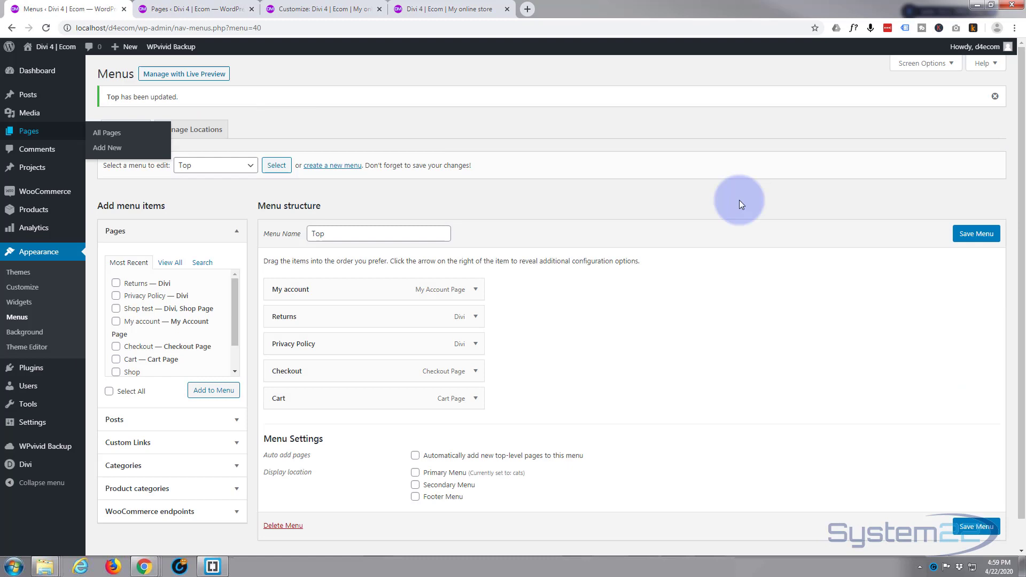
{"action": "left_click", "coordinate": [976, 234]}
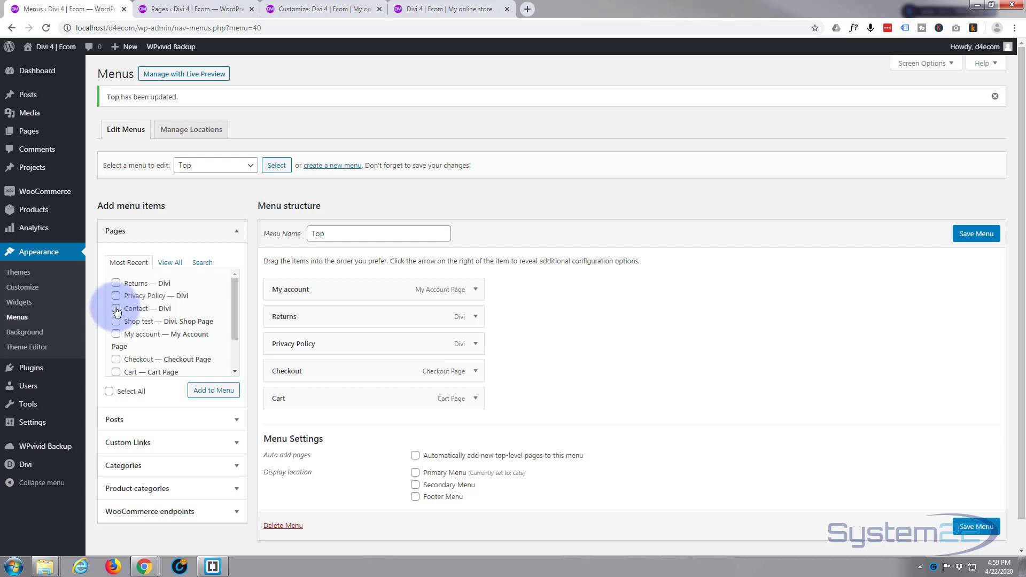
{"action": "left_click", "coordinate": [116, 309]}
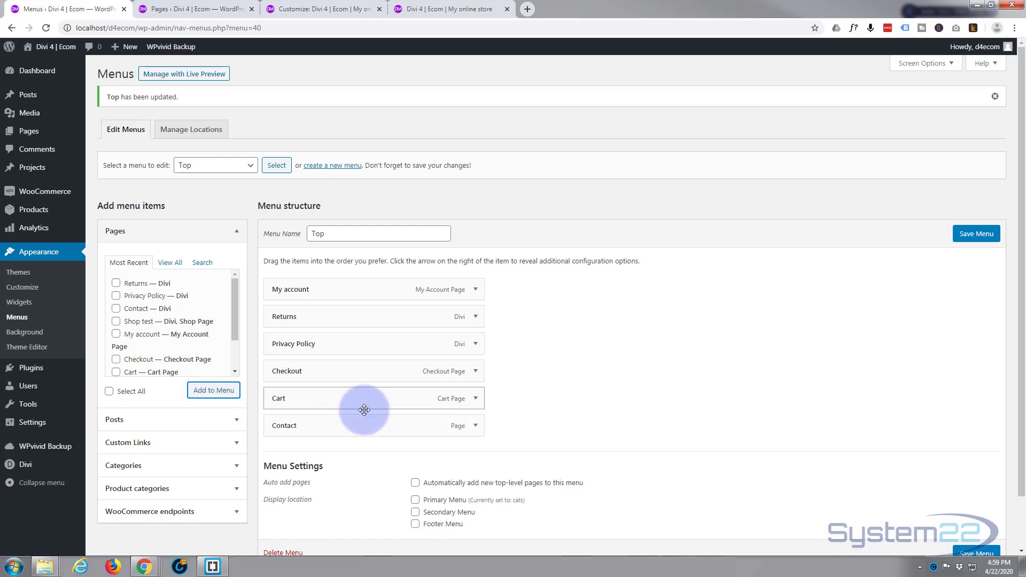
{"action": "left_click_drag", "start_coordinate": [340, 422], "coordinate": [339, 293]}
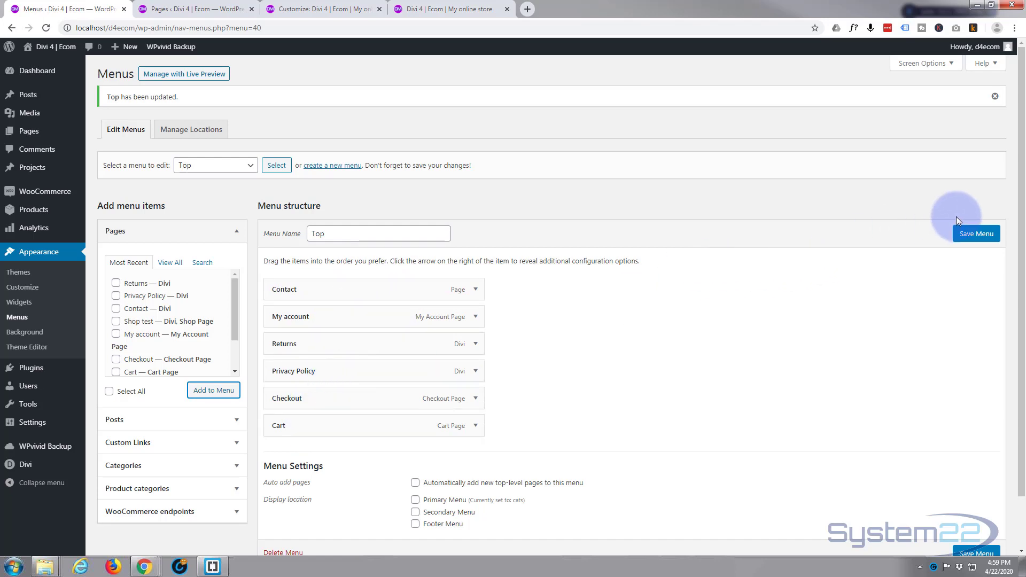
{"action": "left_click", "coordinate": [971, 235]}
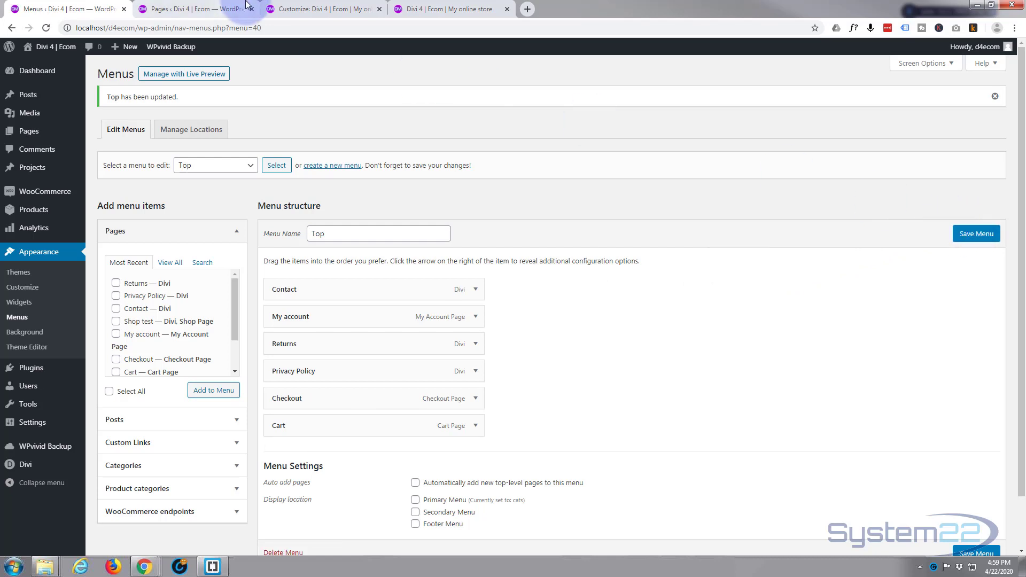
Step: Reload the Theme Customizer so its store preview shows Home and Shop leading the navigation
{"action": "left_click", "coordinate": [302, 9]}
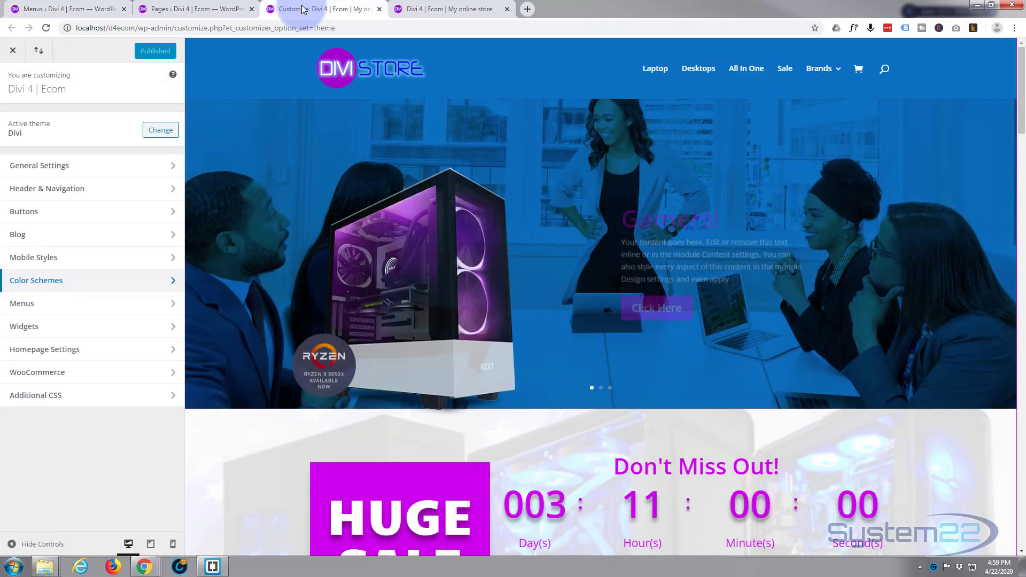
{"action": "left_click", "coordinate": [68, 7]}
{"action": "mouse_move", "coordinate": [42, 465]}
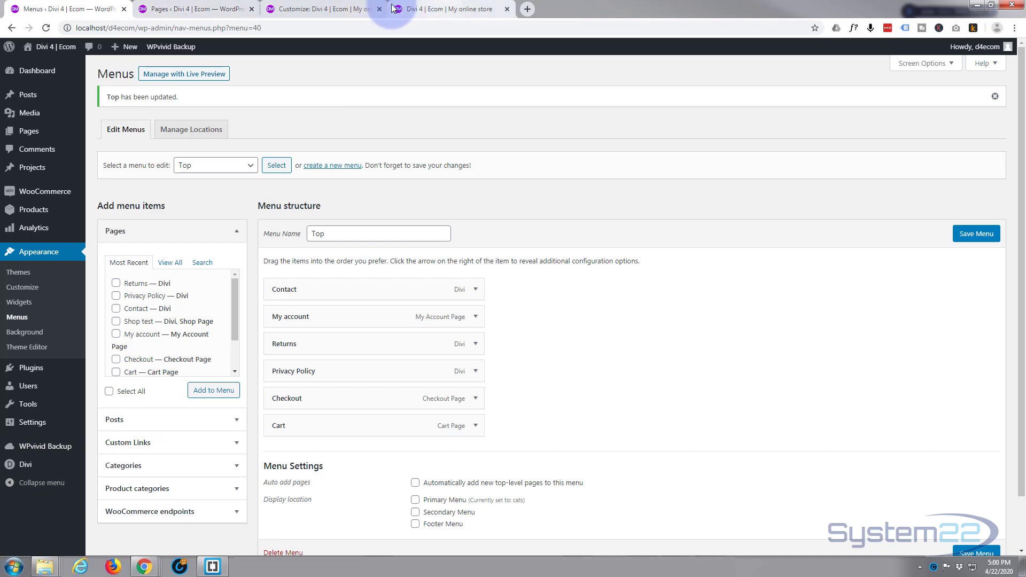
{"action": "left_click", "coordinate": [328, 10]}
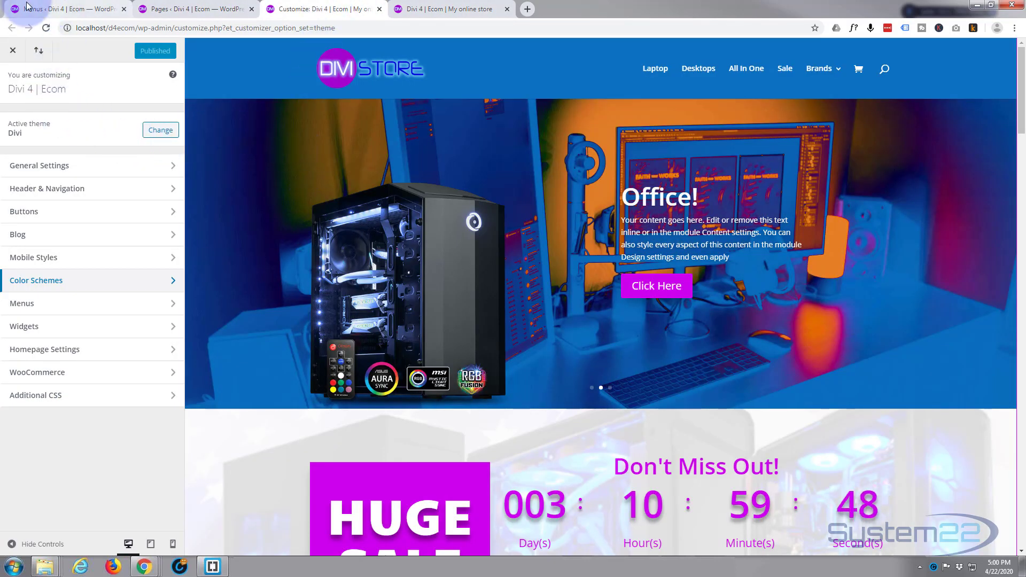
{"action": "left_click", "coordinate": [45, 27]}
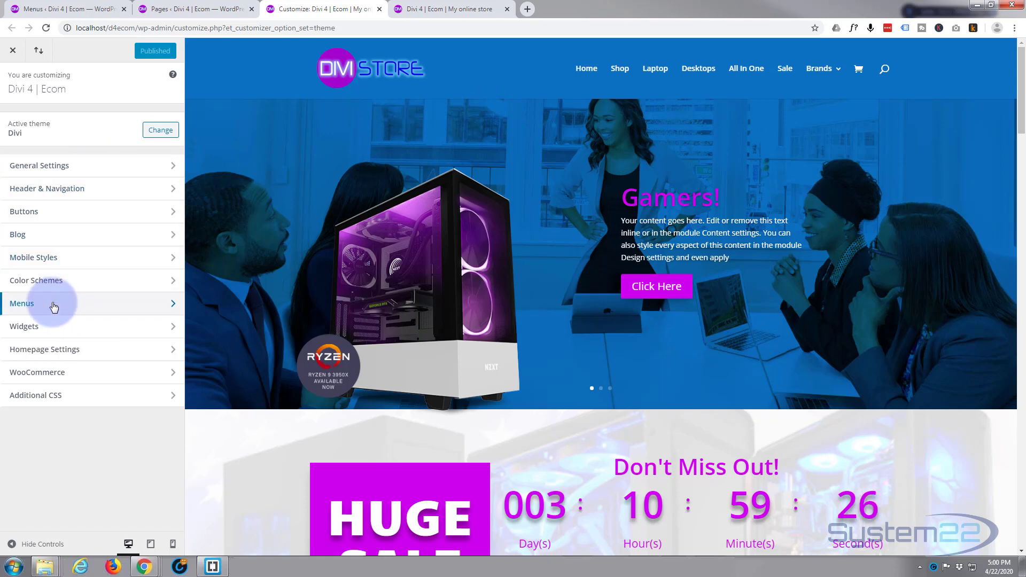
Step: Assign the Top menu to the Secondary Menu location in the Customizer's Menus panel
{"action": "left_click", "coordinate": [112, 303]}
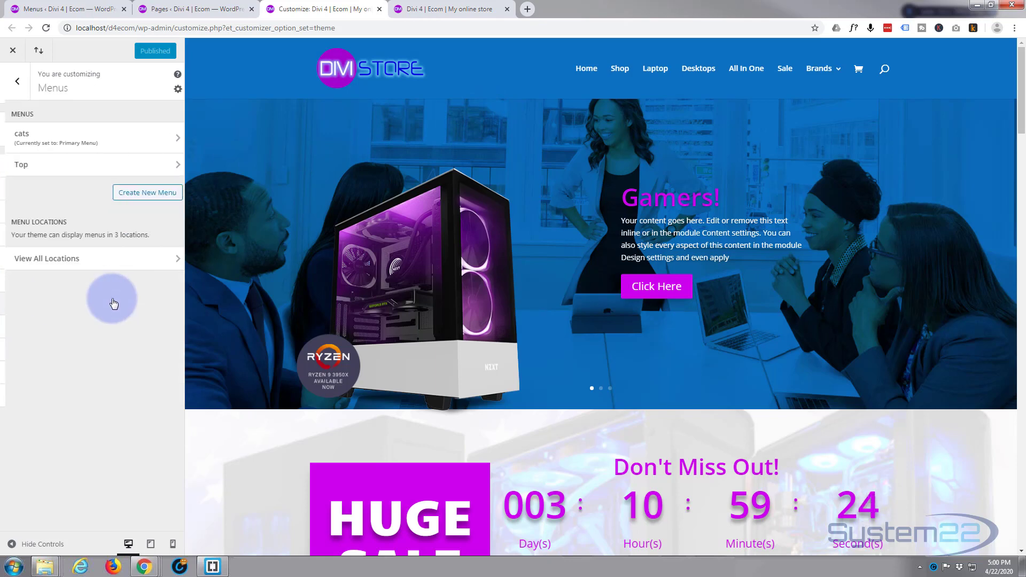
{"action": "left_click", "coordinate": [18, 167]}
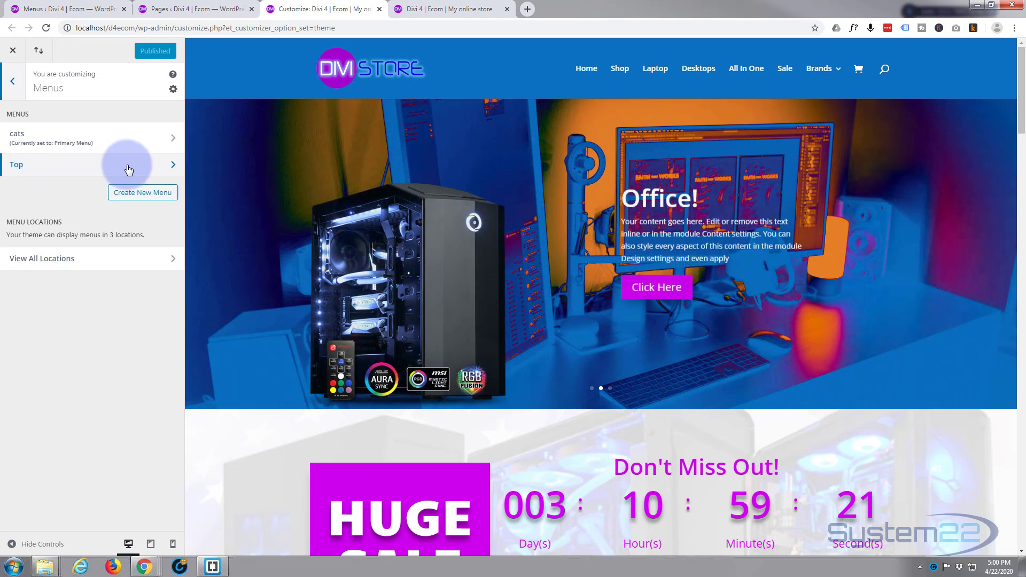
{"action": "left_click", "coordinate": [167, 170]}
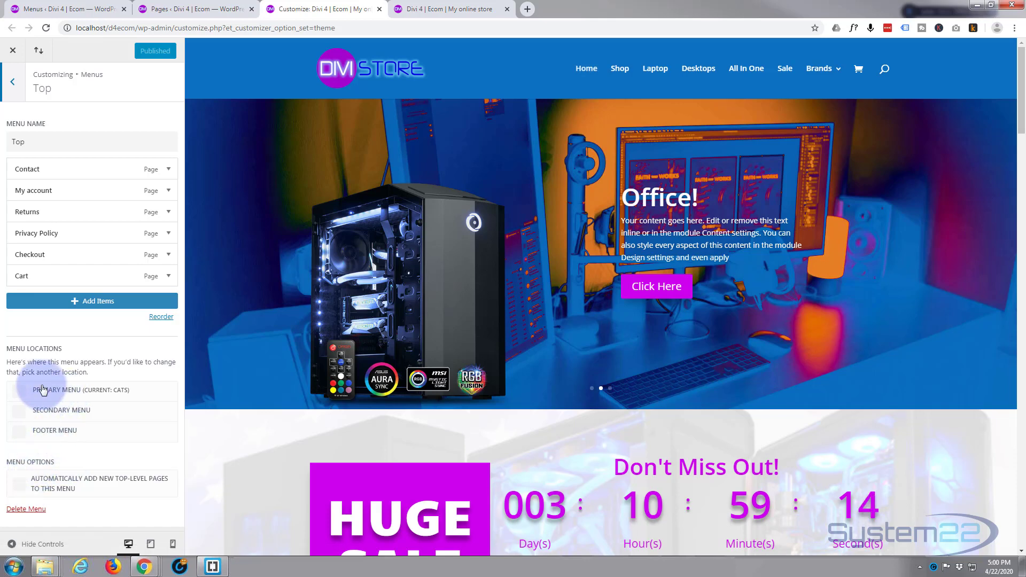
{"action": "left_click", "coordinate": [18, 411]}
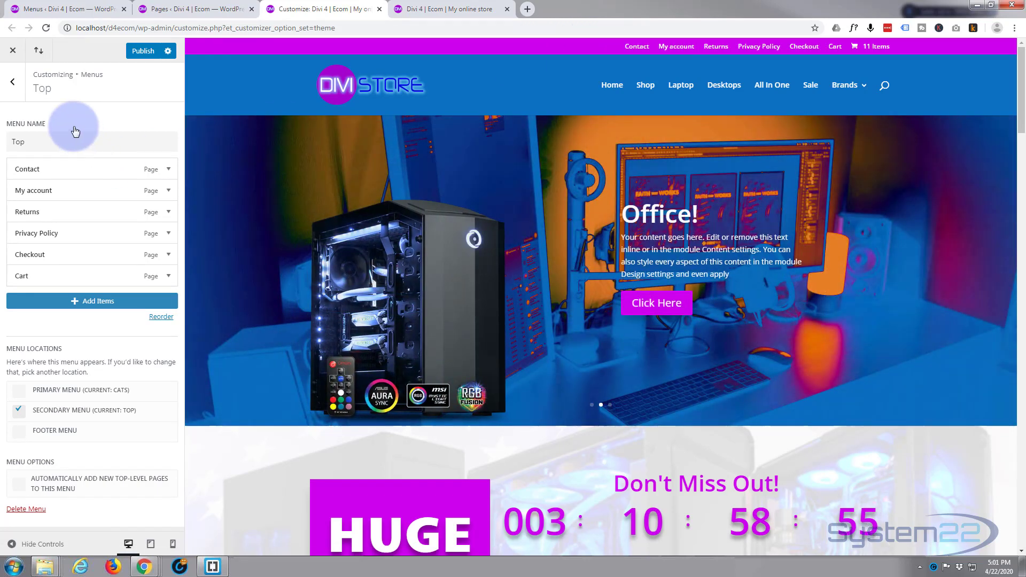
{"action": "left_click", "coordinate": [15, 86]}
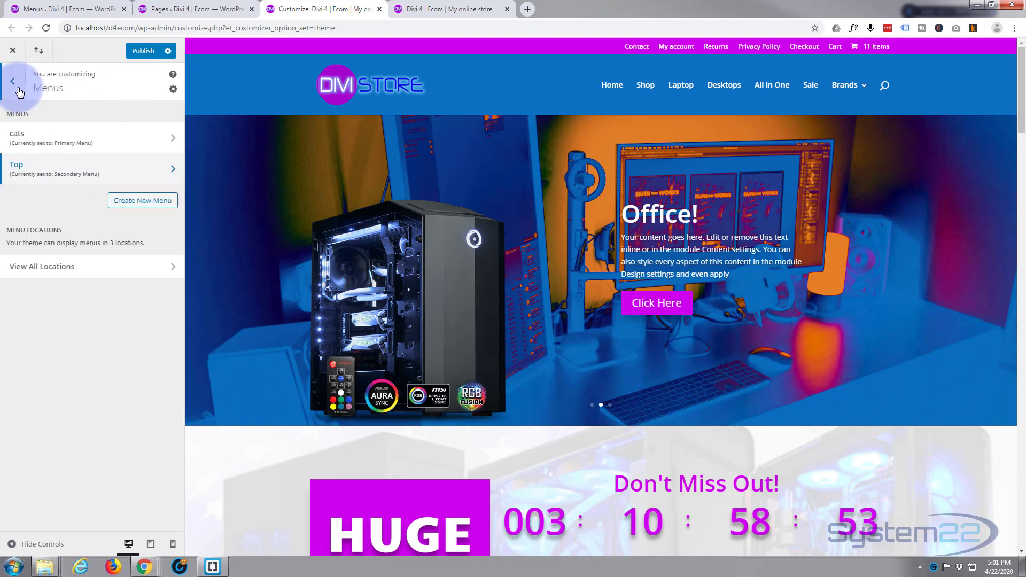
Step: Set the Secondary Menu Bar text size to 14 under Header & Navigation
{"action": "left_click", "coordinate": [14, 85]}
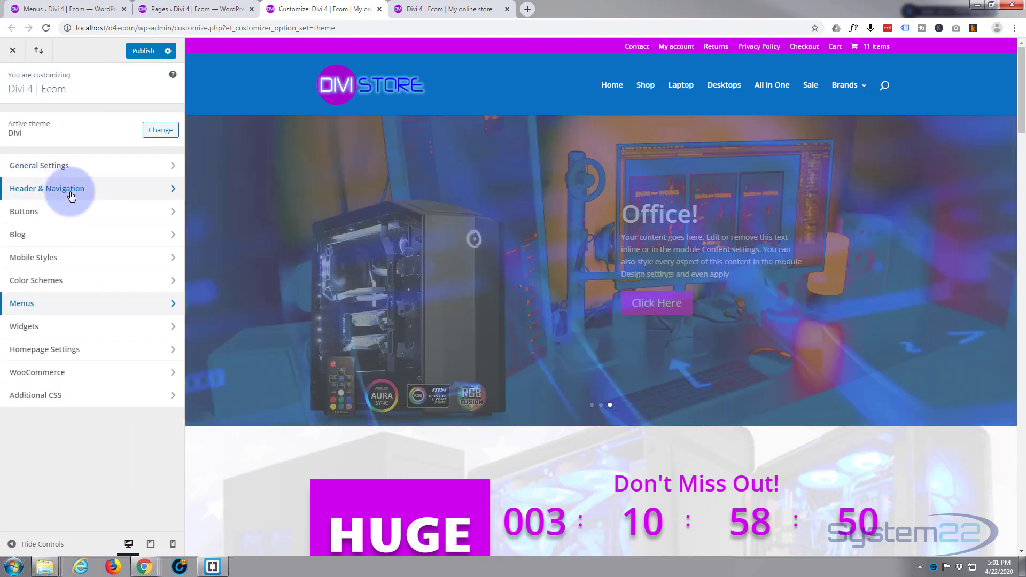
{"action": "left_click", "coordinate": [78, 196]}
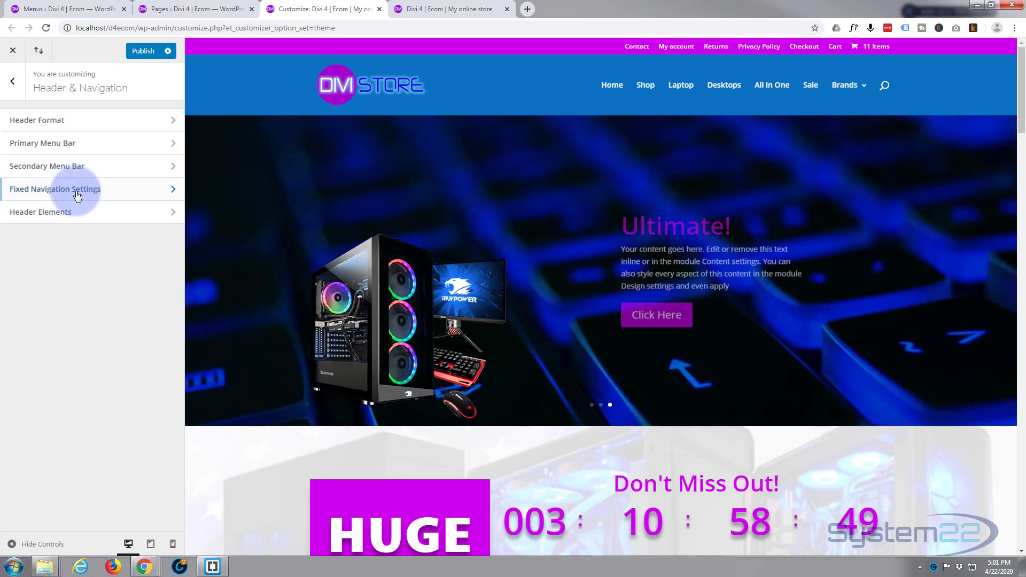
{"action": "left_click", "coordinate": [86, 170]}
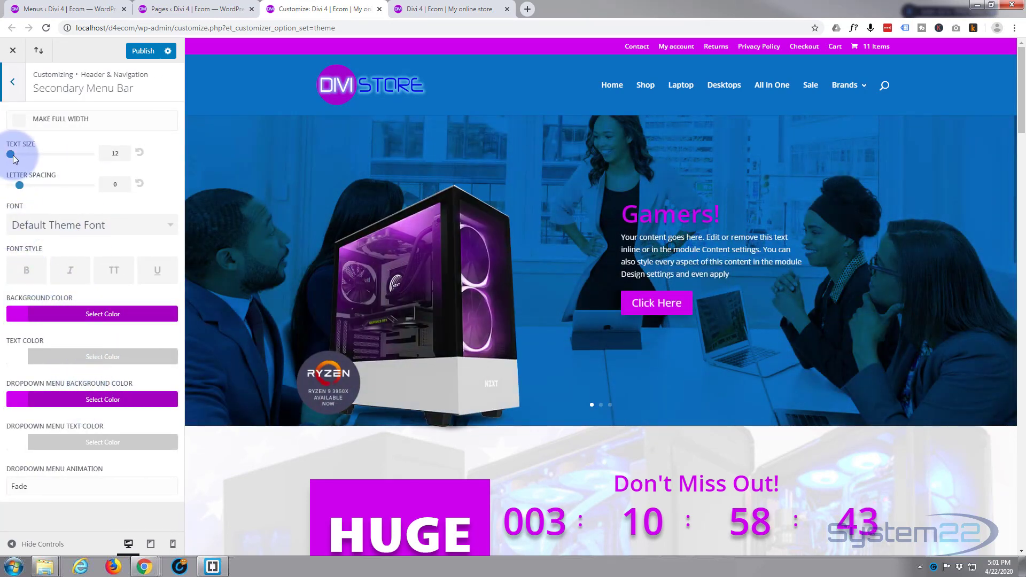
{"action": "left_click", "coordinate": [13, 155]}
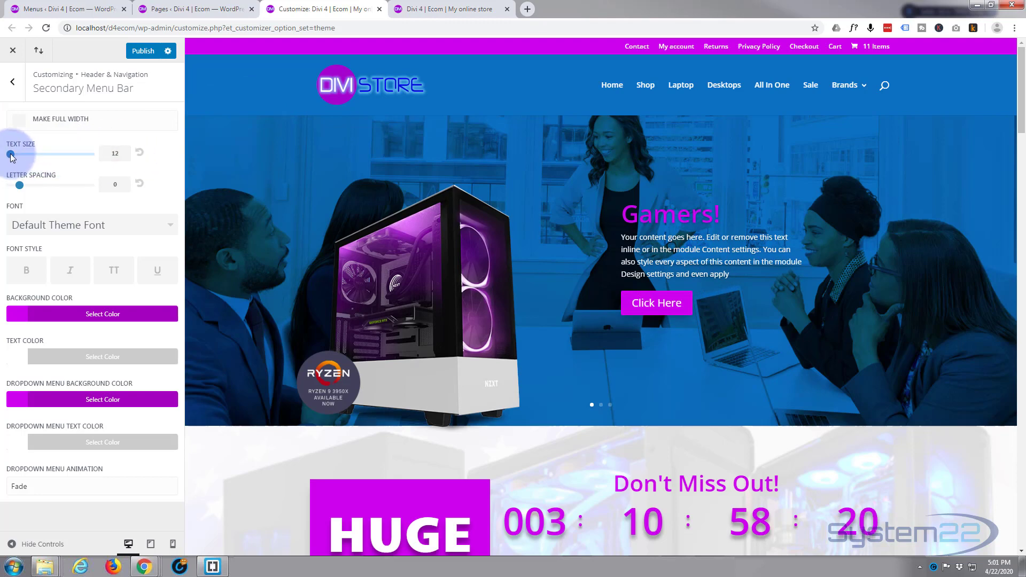
{"action": "left_click_drag", "start_coordinate": [11, 156], "coordinate": [30, 156]}
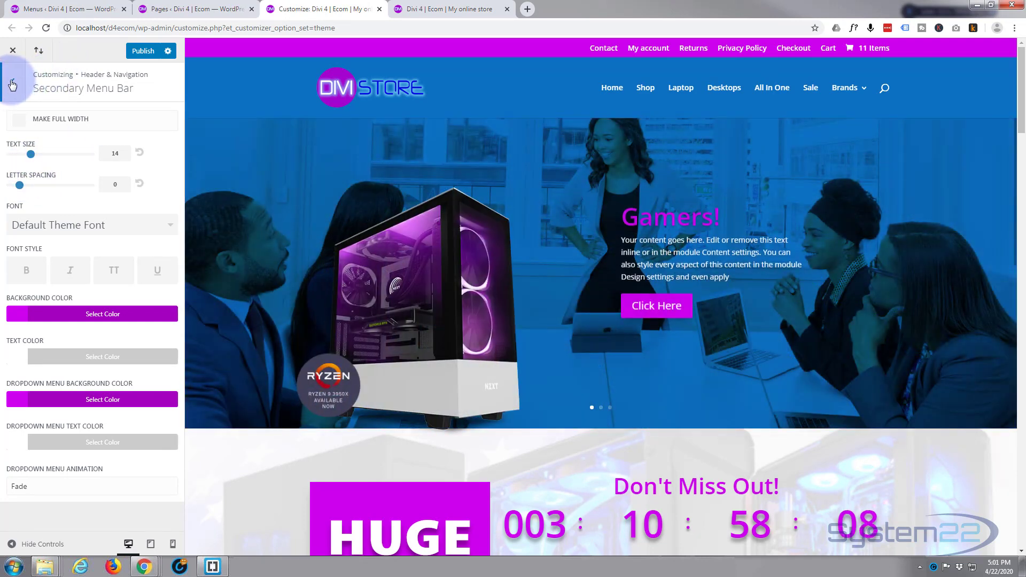
{"action": "left_click", "coordinate": [12, 85]}
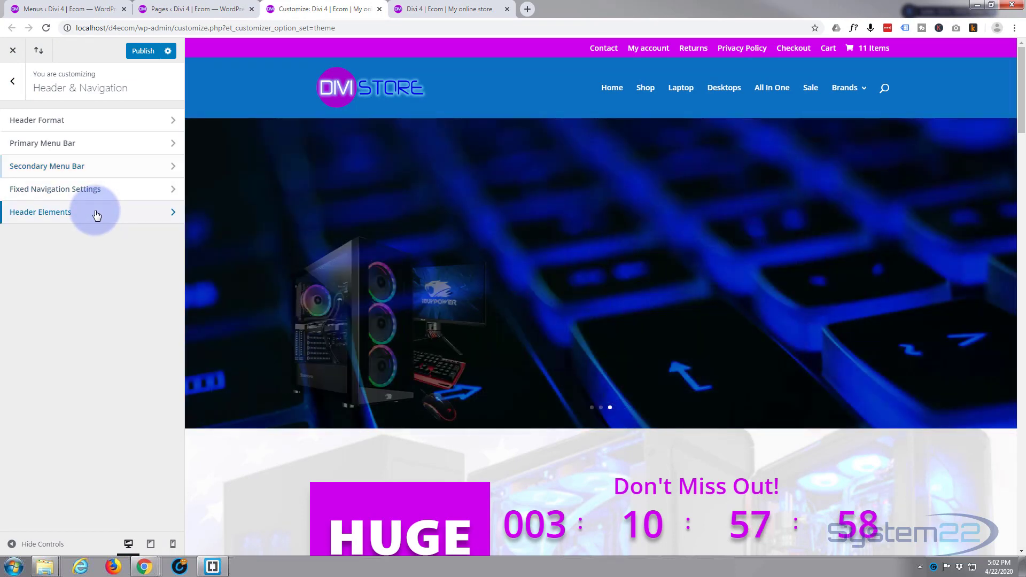
Step: Untick Show Search Icon in Divi's Header Elements settings
{"action": "left_click", "coordinate": [96, 215]}
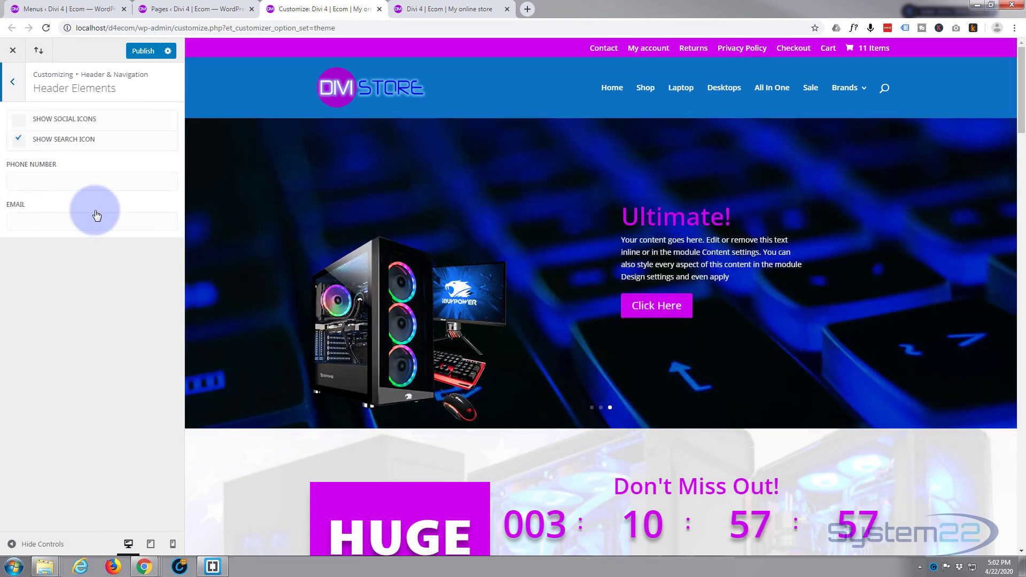
{"action": "left_click", "coordinate": [18, 139]}
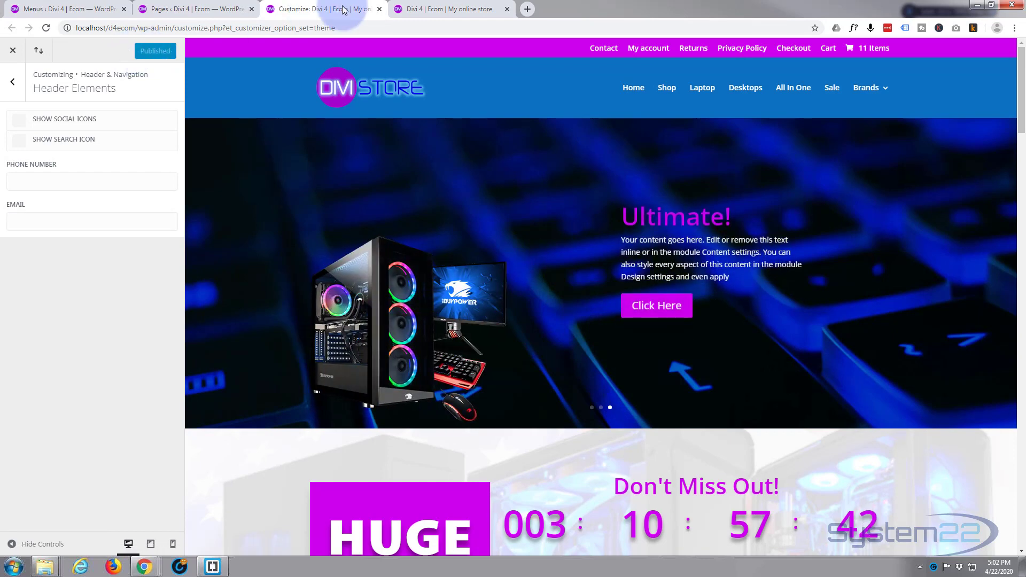
Step: Reload the live storefront and scroll to check the Contact-to-Cart top bar and search-free header
{"action": "left_click", "coordinate": [437, 10]}
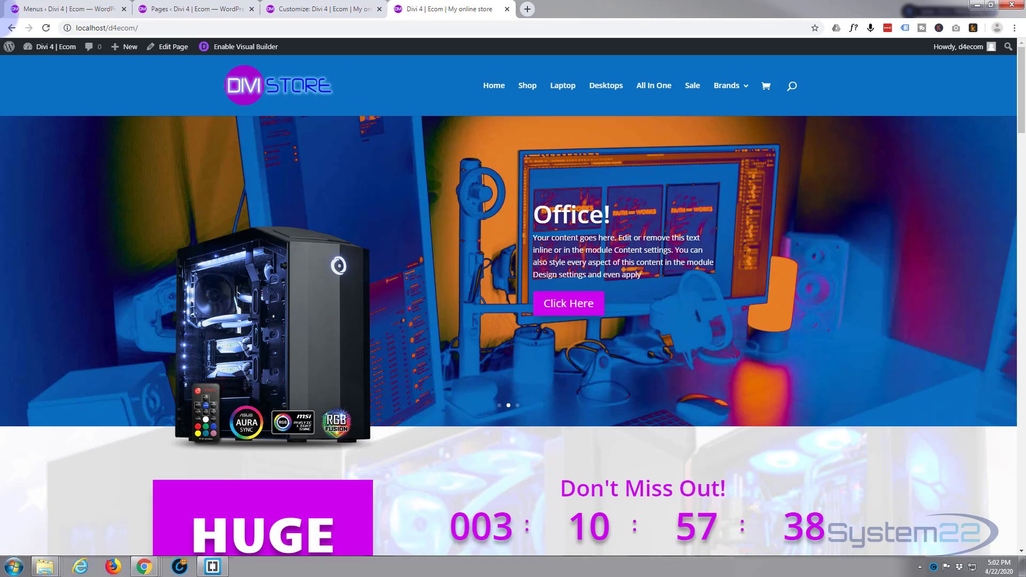
{"action": "left_click", "coordinate": [47, 28]}
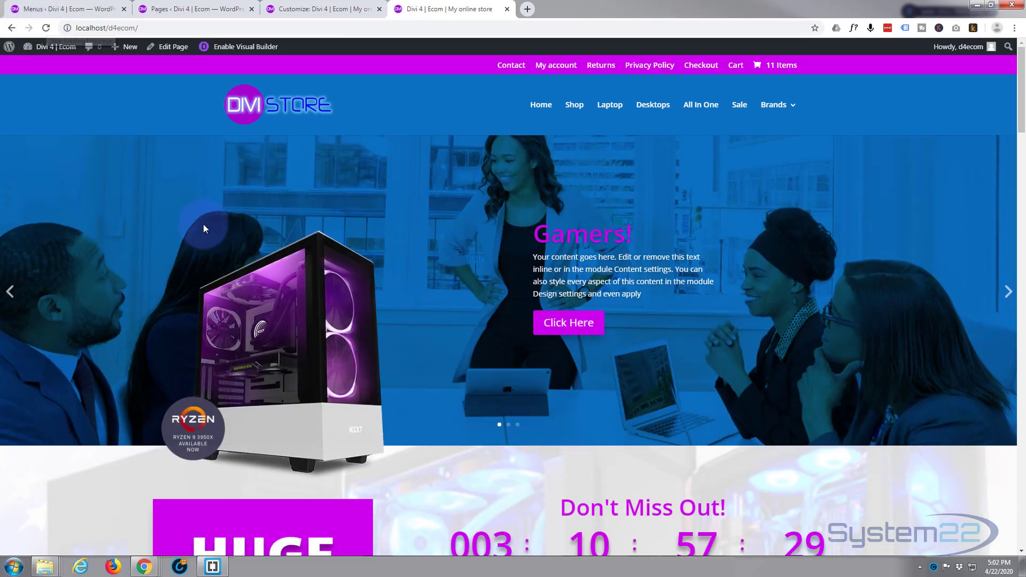
{"action": "scroll", "coordinate": [196, 220], "scroll_direction": "down", "scroll_amount": 4}
{"action": "scroll", "coordinate": [197, 221], "scroll_direction": "down", "scroll_amount": 7}
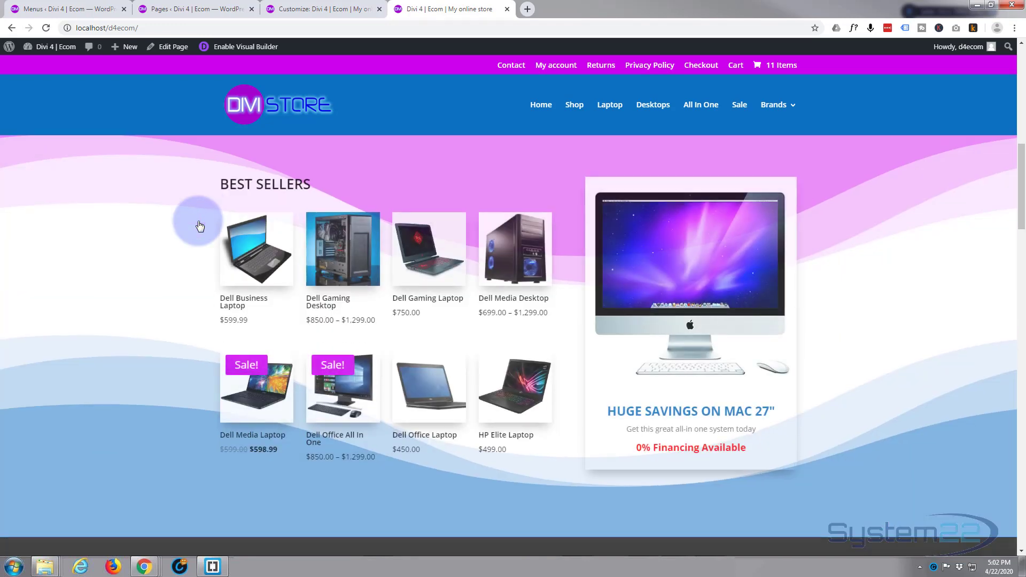
{"action": "scroll", "coordinate": [198, 221], "scroll_direction": "up", "scroll_amount": 7}
{"action": "scroll", "coordinate": [199, 220], "scroll_direction": "up", "scroll_amount": 4}
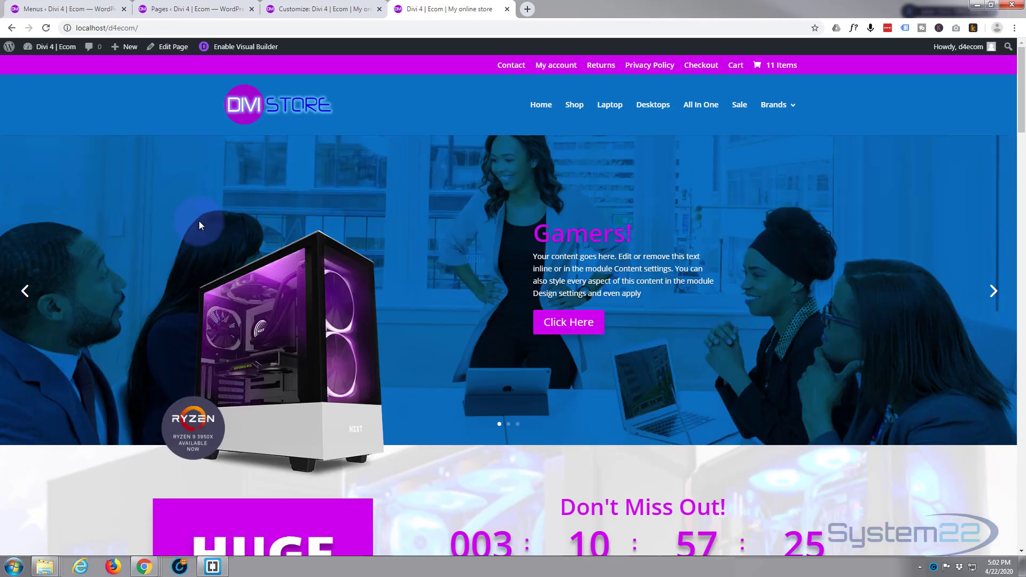